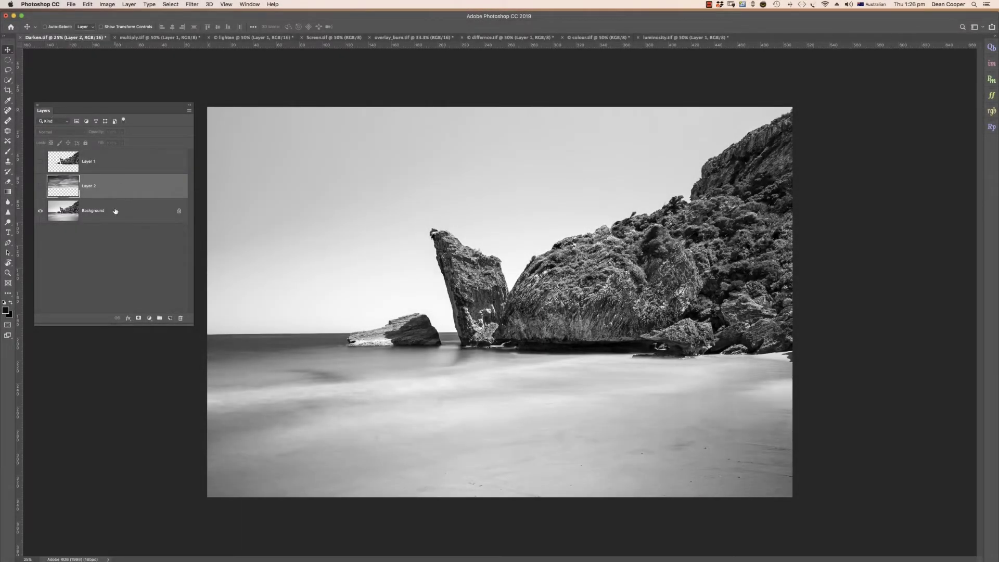
- Show the cloudy sky Layer 2 together with the beach background layer
click(250, 4)
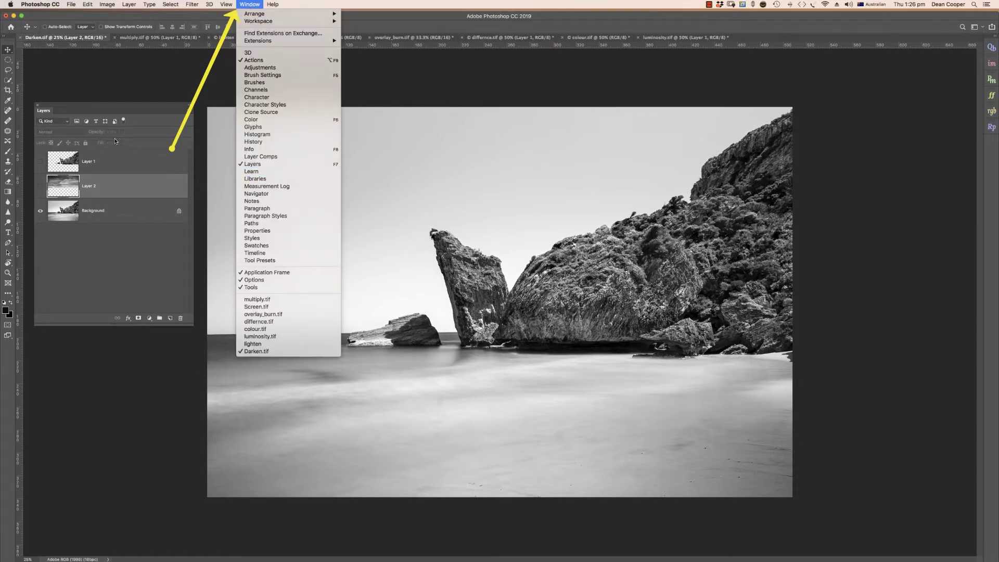
click(140, 267)
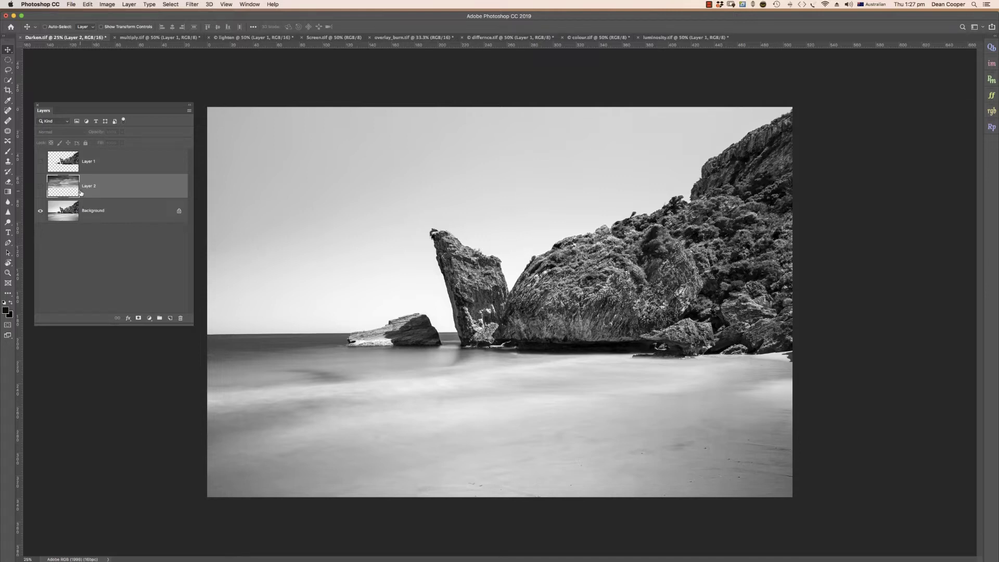
click(40, 210)
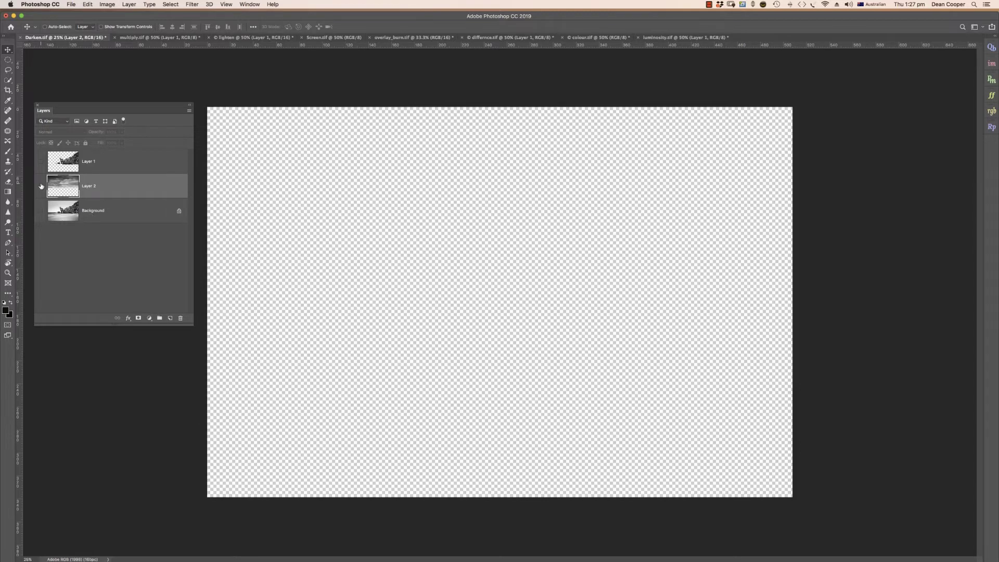
click(41, 186)
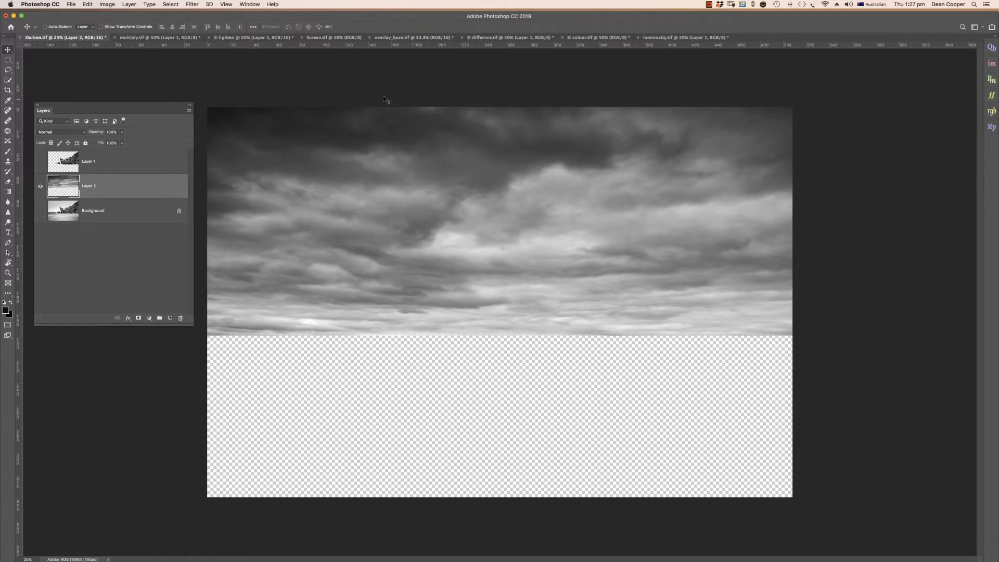
click(40, 211)
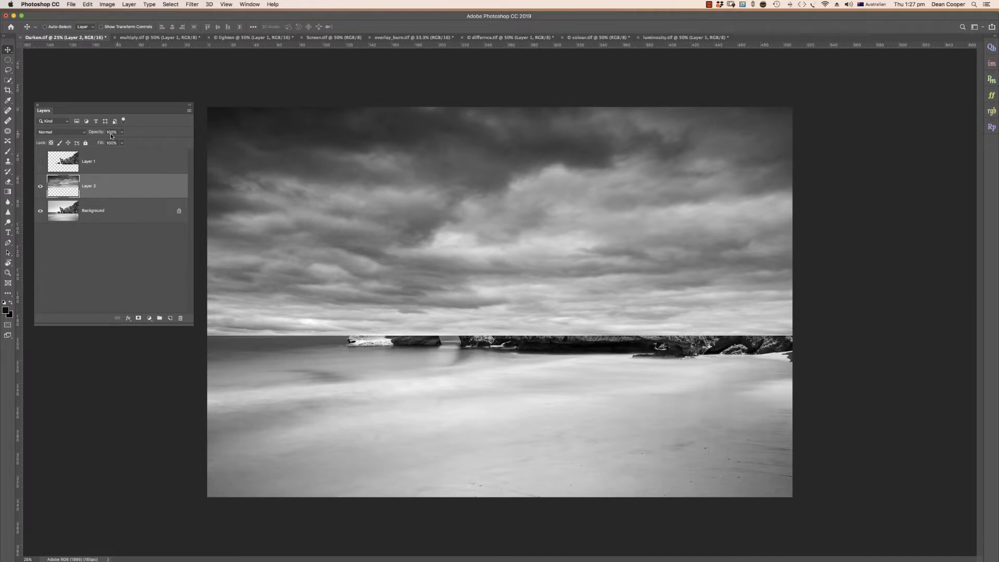
- Set Layer 2's blend mode to Darken so storm clouds replace the bright sky
click(84, 134)
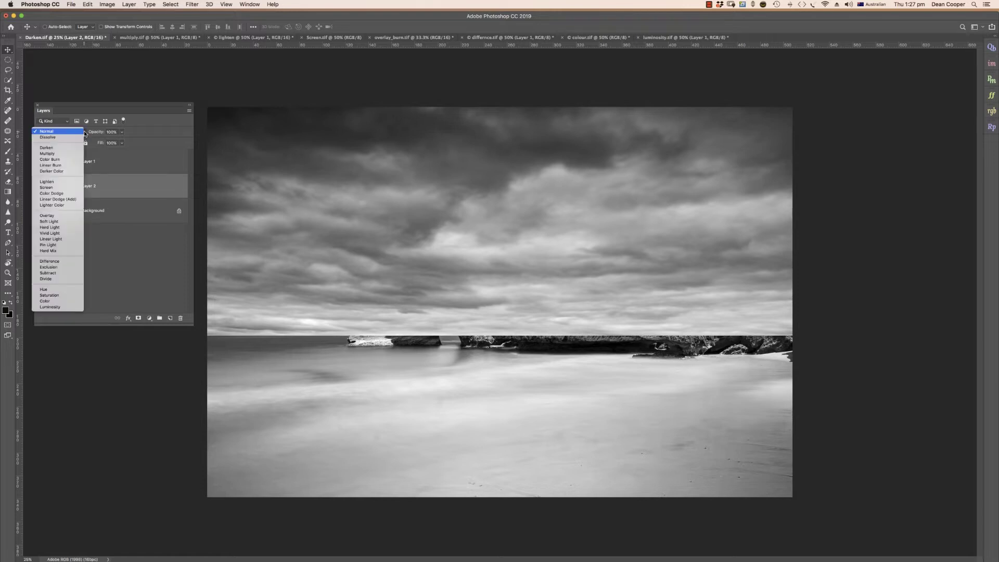
click(53, 149)
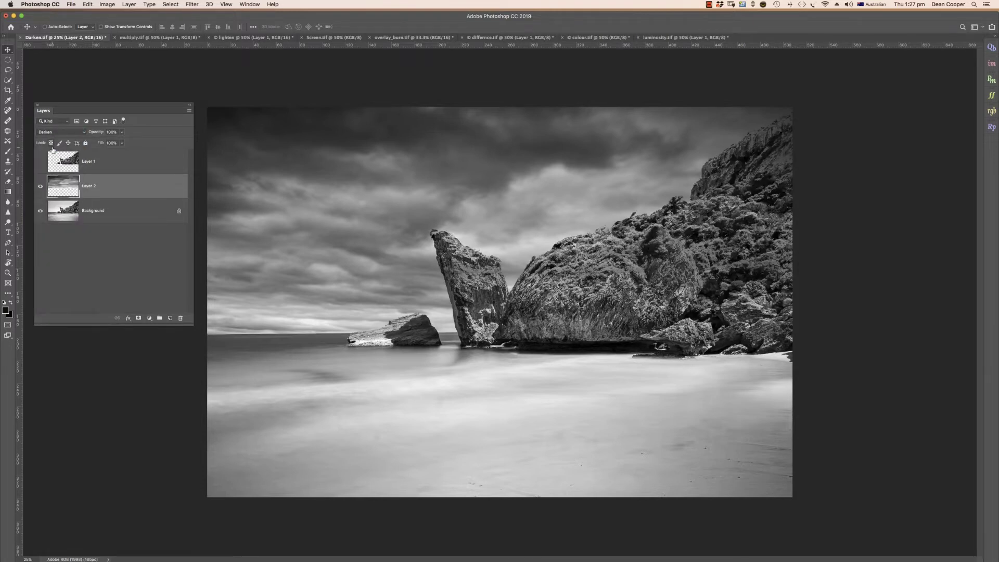
key(z)
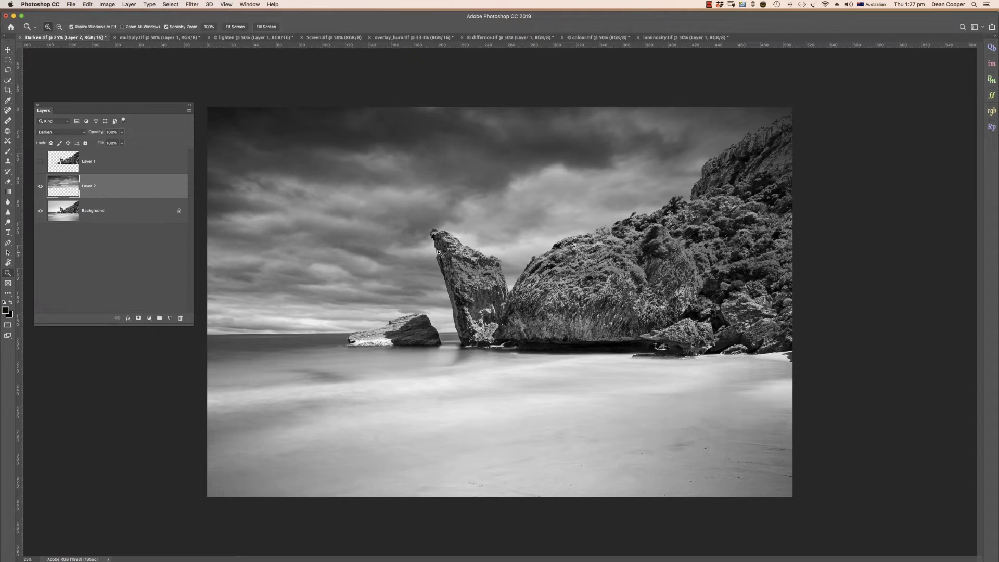
drag(440, 255, 476, 244)
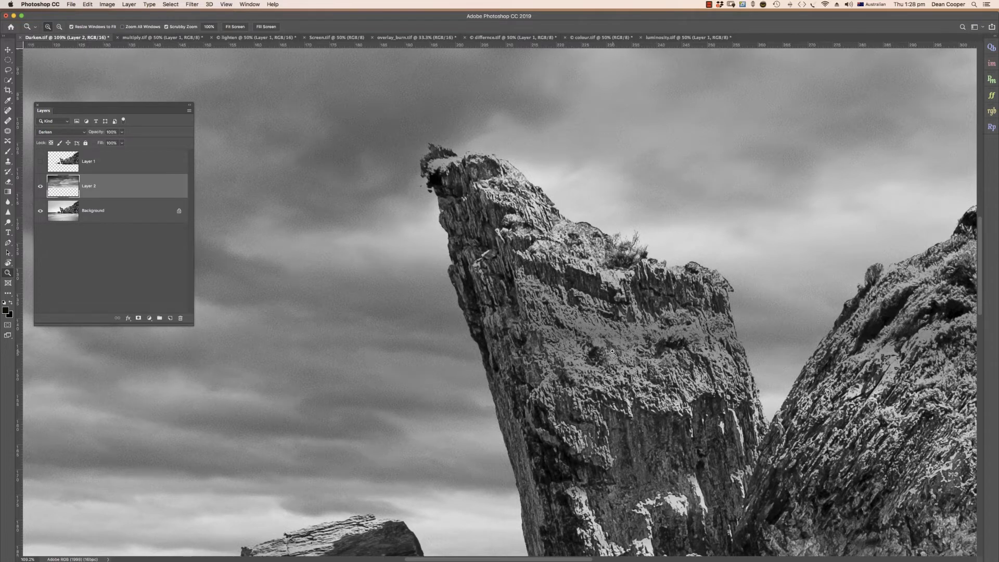
scroll(644, 361, right, 5)
scroll(644, 361, down, 2)
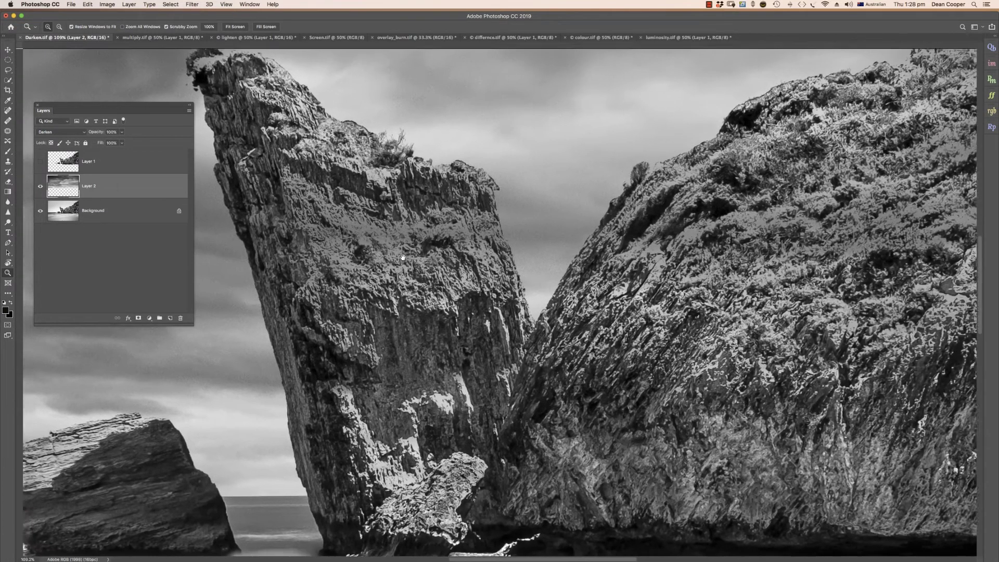
scroll(774, 314, right, 8)
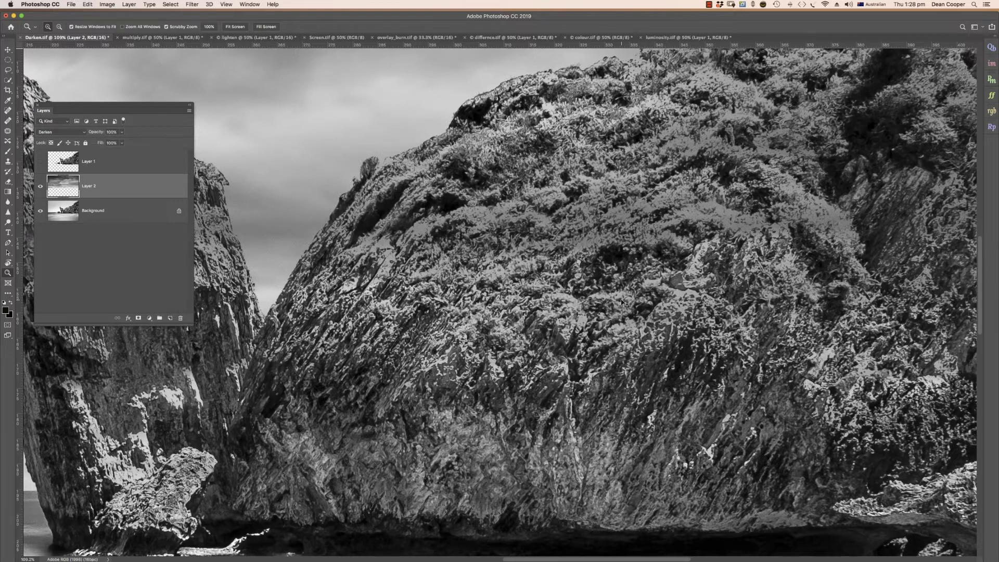
key(super+0)
key(super+minus)
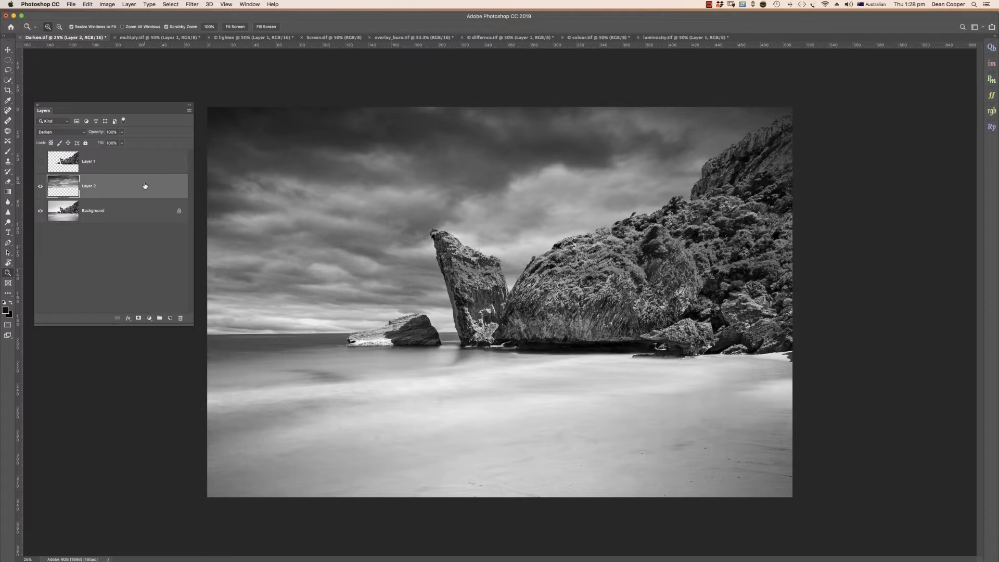
- Toggle visibility of Layer 1, the cloudy sky and the beach background to compare rock tones
click(40, 163)
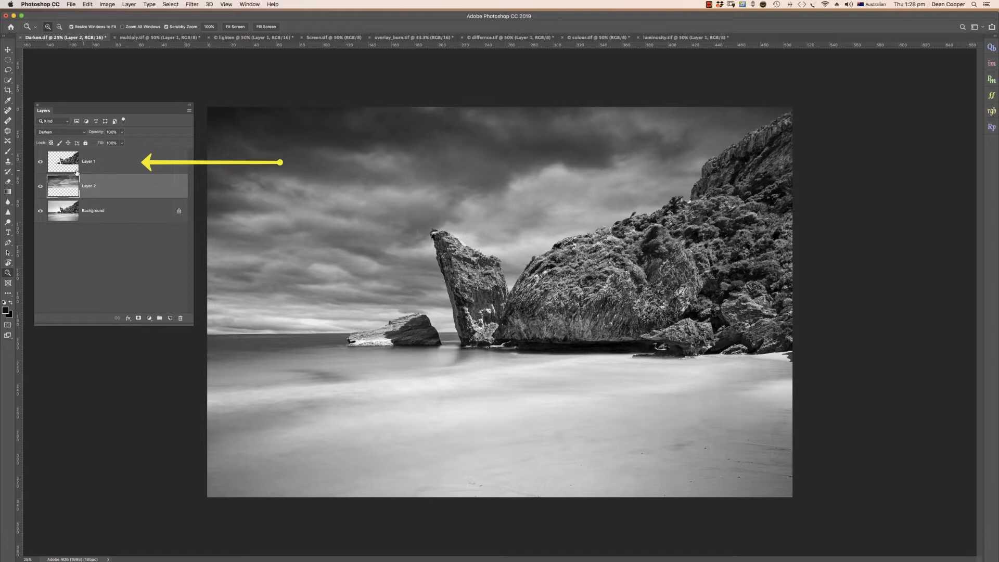
click(39, 162)
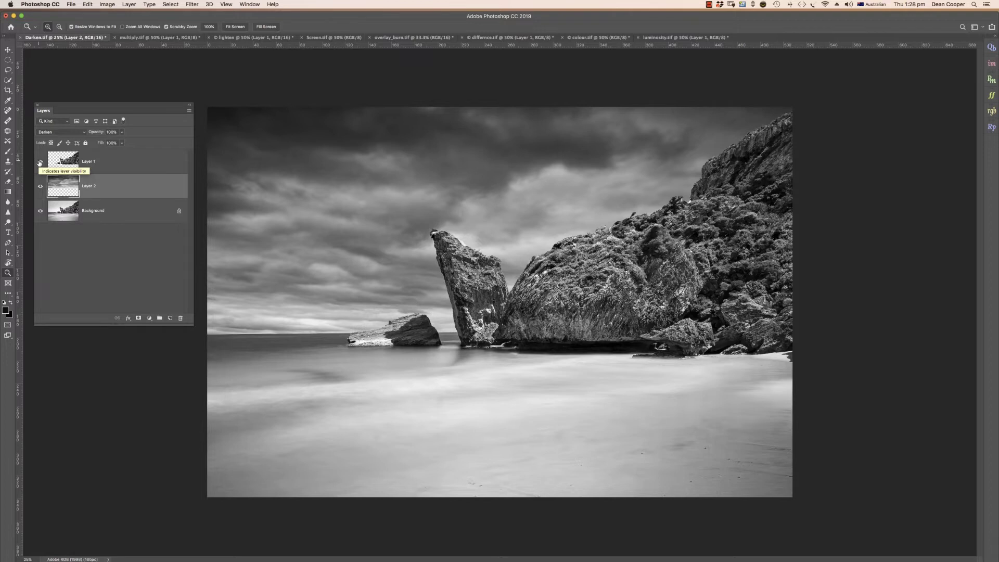
click(40, 161)
click(40, 187)
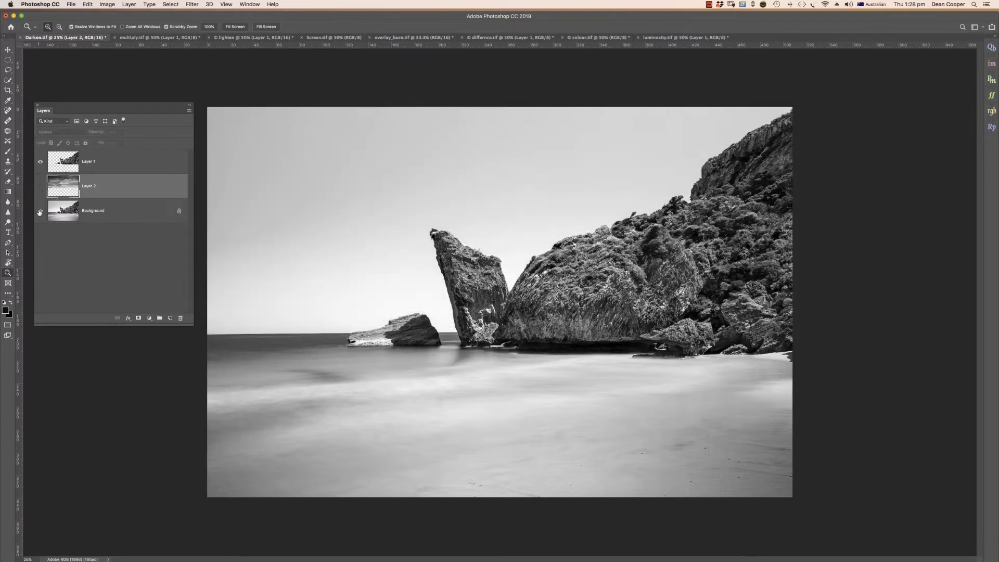
click(40, 211)
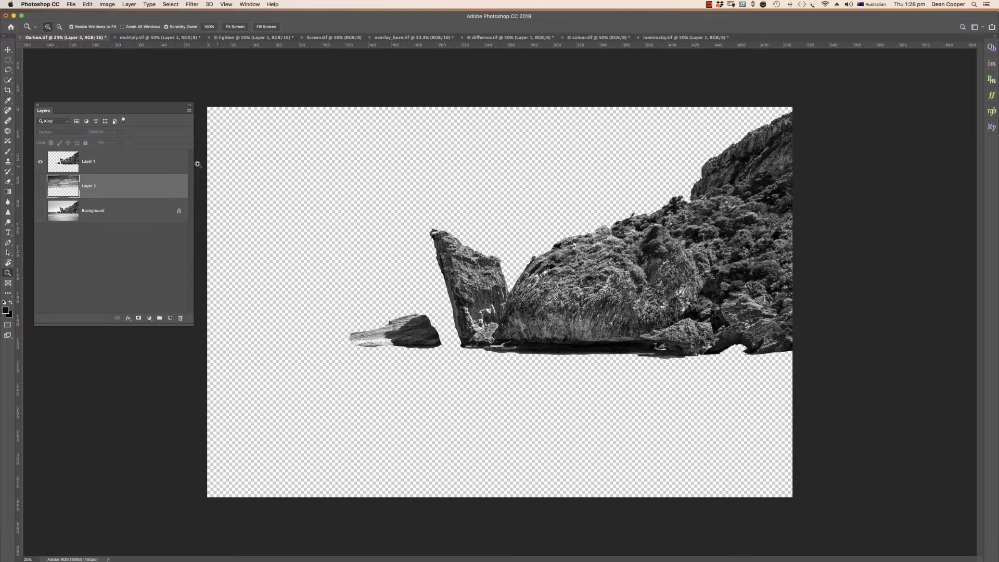
click(40, 186)
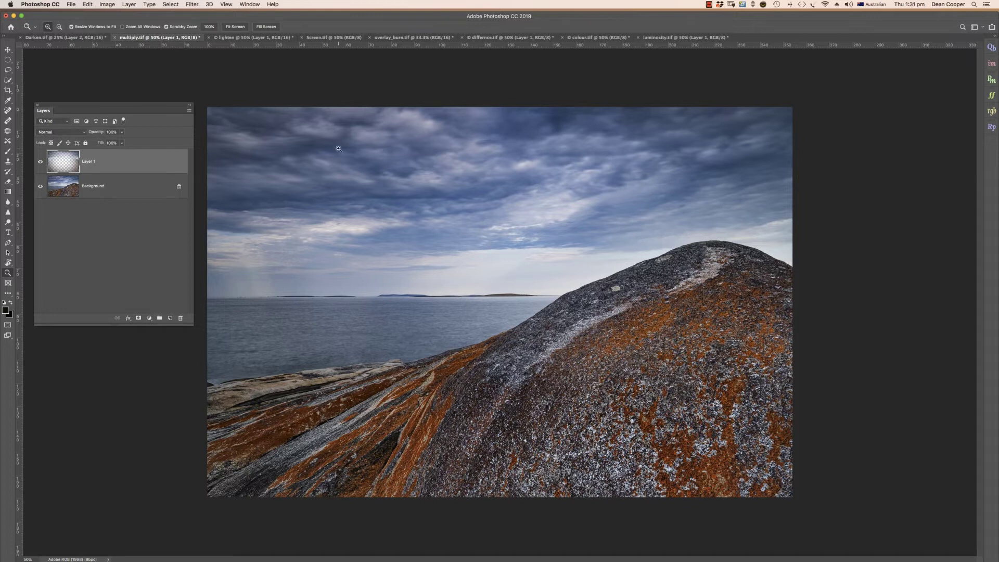
- Check Layer 1 against the landscape background, then set Layer 1 to Multiply blending
click(39, 187)
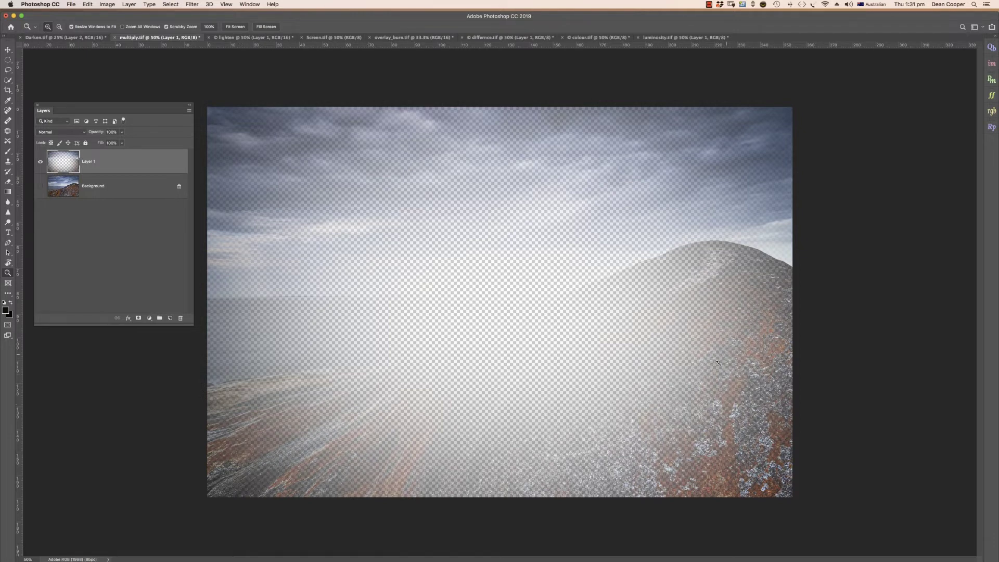
click(40, 187)
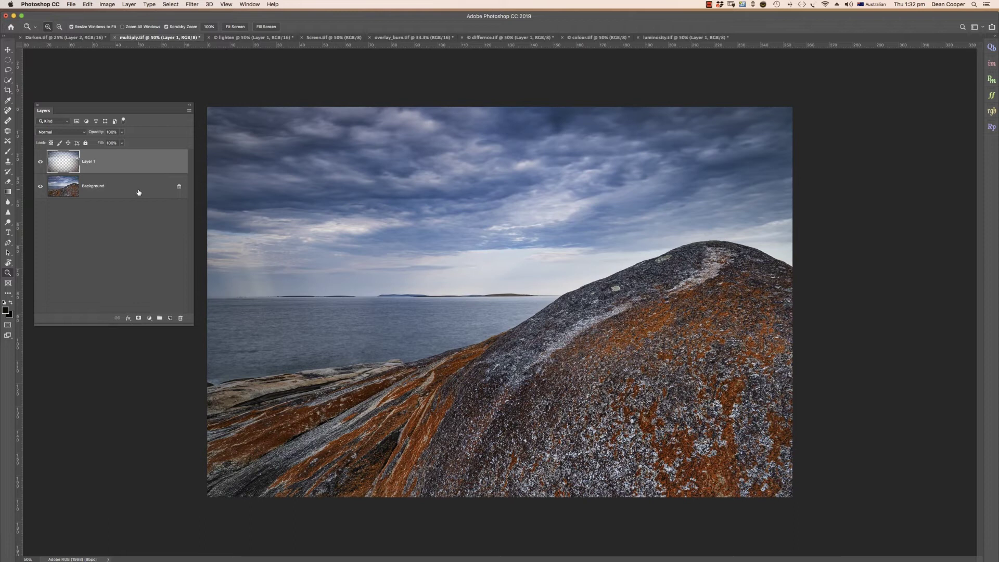
click(84, 133)
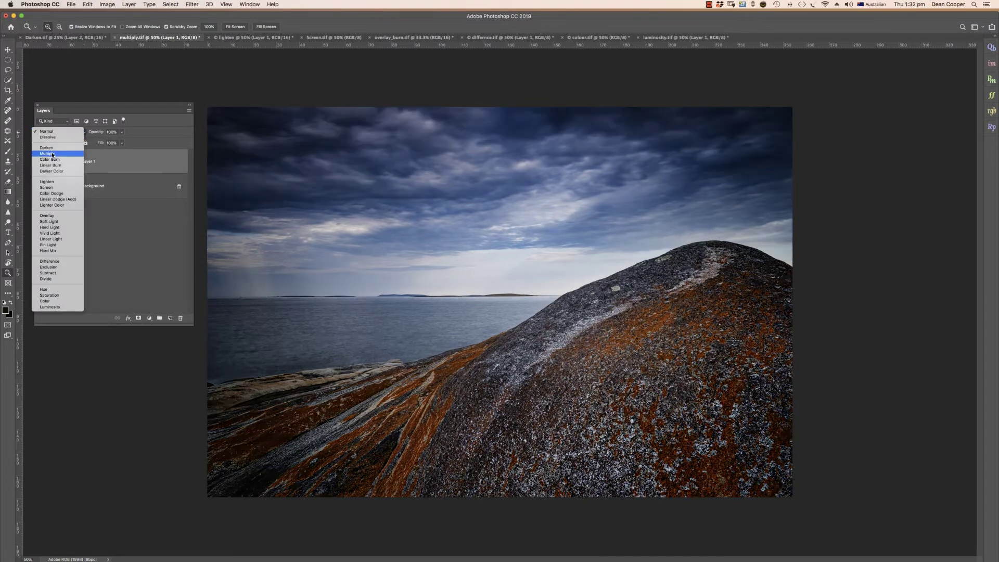
click(51, 153)
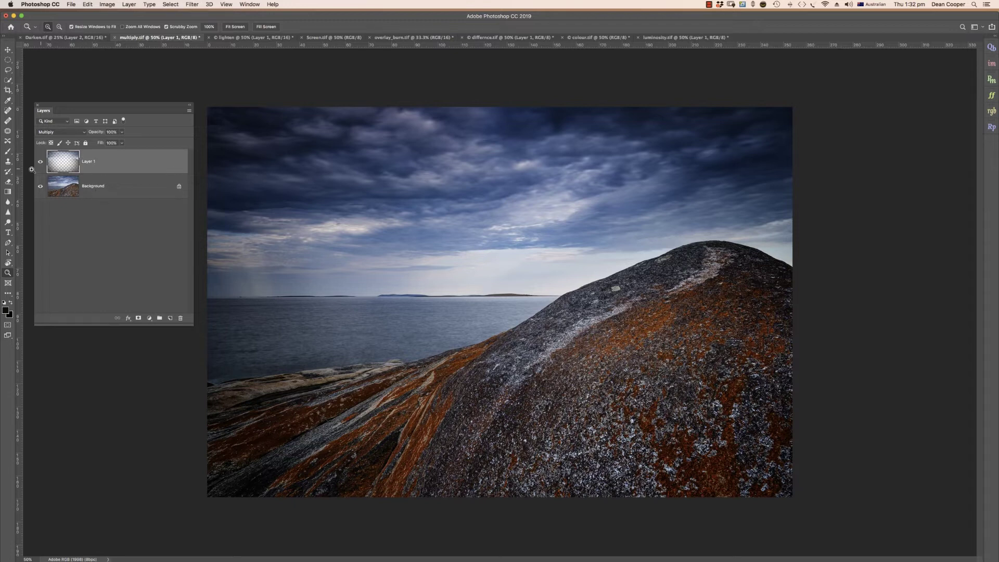
- Compare Layer 1 on and off, then lower its opacity to 65%
click(41, 163)
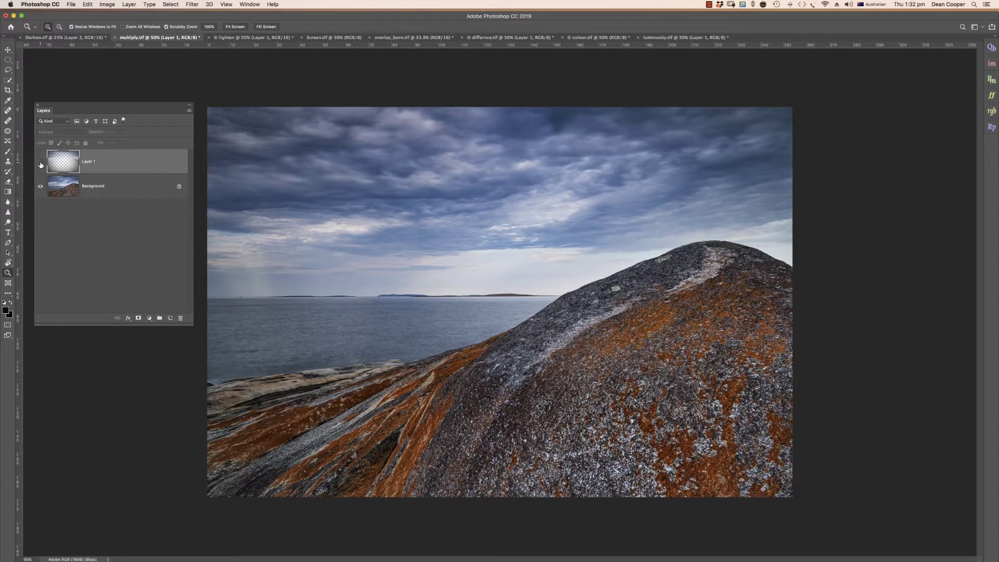
click(40, 163)
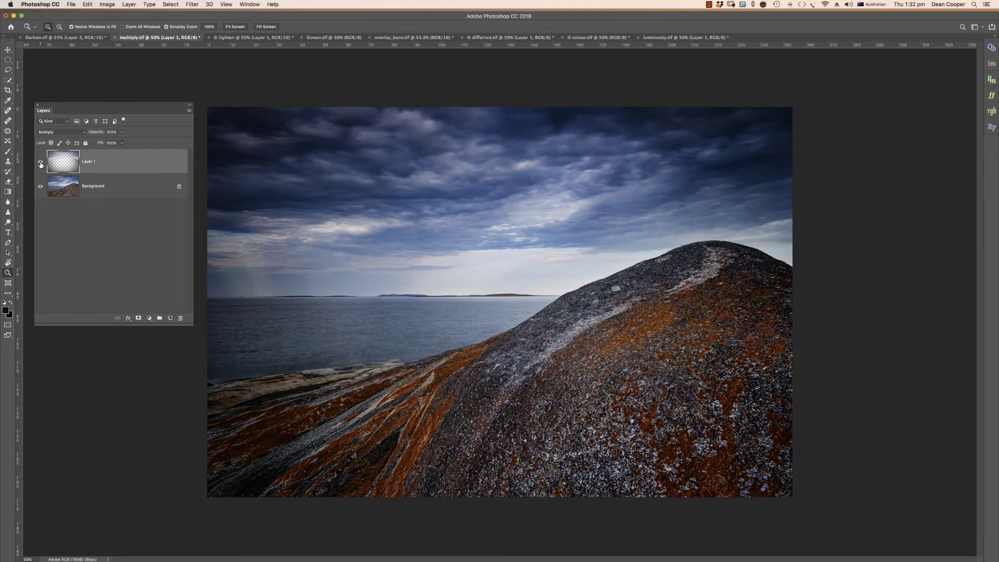
click(122, 133)
mouse_move(122, 144)
mouse_down()
mouse_move(101, 143)
mouse_move(132, 146)
mouse_up()
- Duplicate the layer and move the signature logo up into the sky
key(super+j)
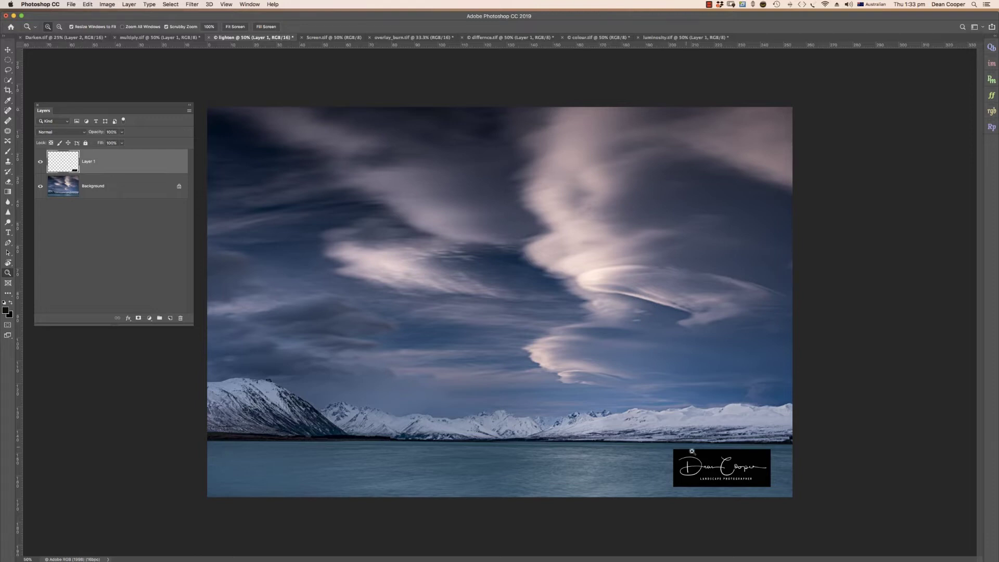
key(v)
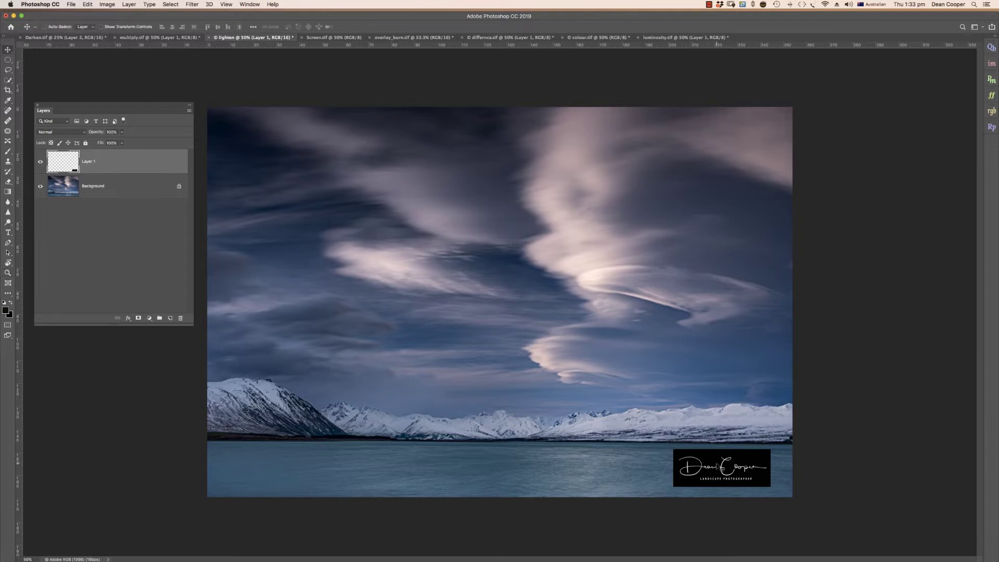
mouse_move(717, 467)
mouse_down()
mouse_move(684, 462)
mouse_move(441, 273)
mouse_up()
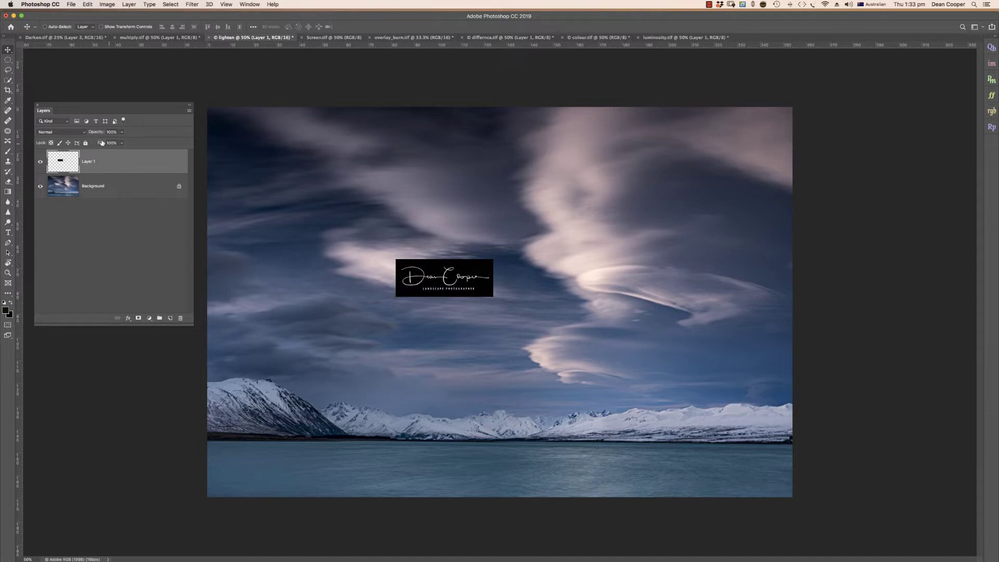
- Blend the logo in Lighten mode and move it down to the lower-right water
click(84, 132)
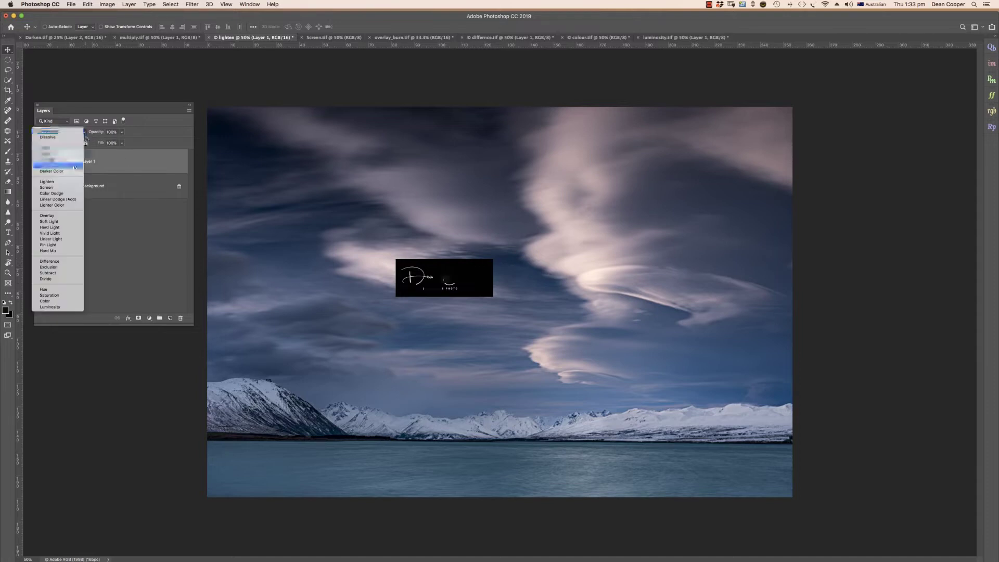
click(46, 181)
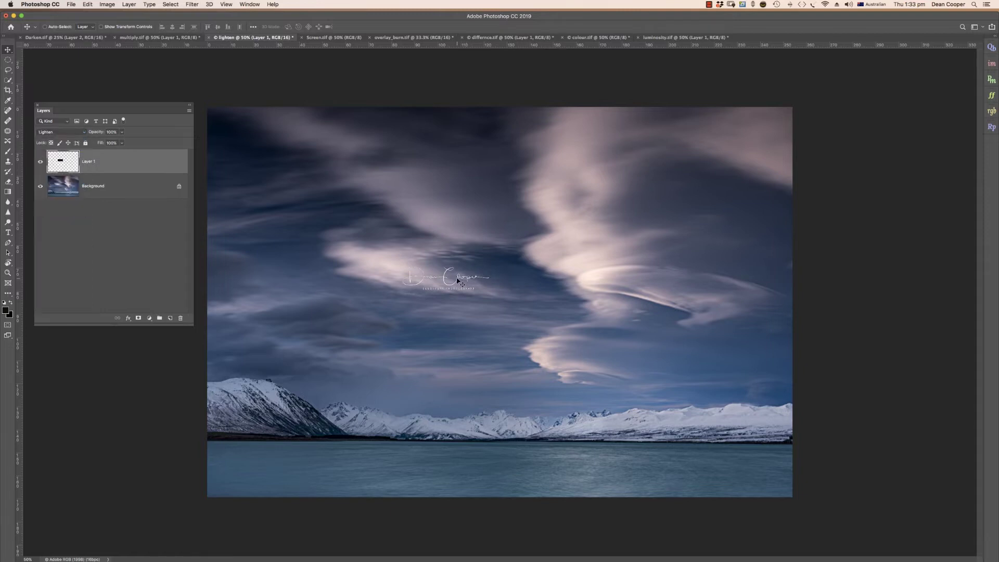
mouse_move(458, 281)
mouse_down()
mouse_move(540, 360)
mouse_move(692, 460)
mouse_move(733, 471)
mouse_up()
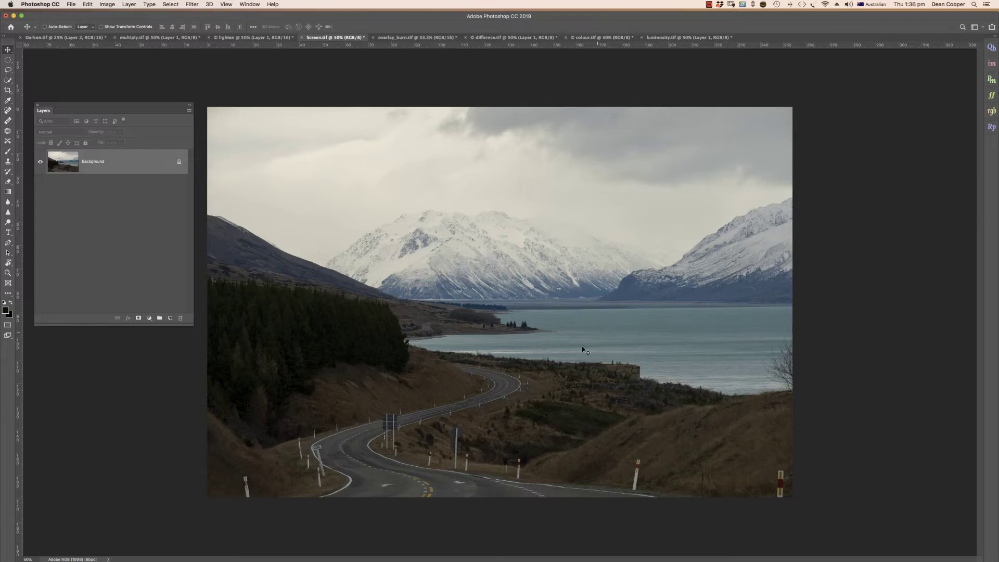
- Duplicate the road photo, set the copy to Screen blending, and add a layer mask
key(super+j)
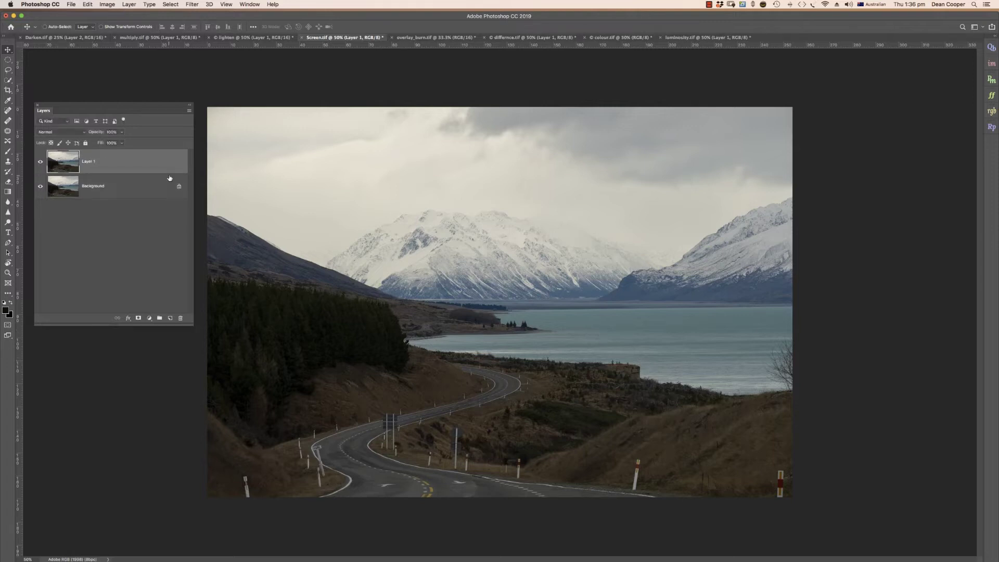
click(83, 133)
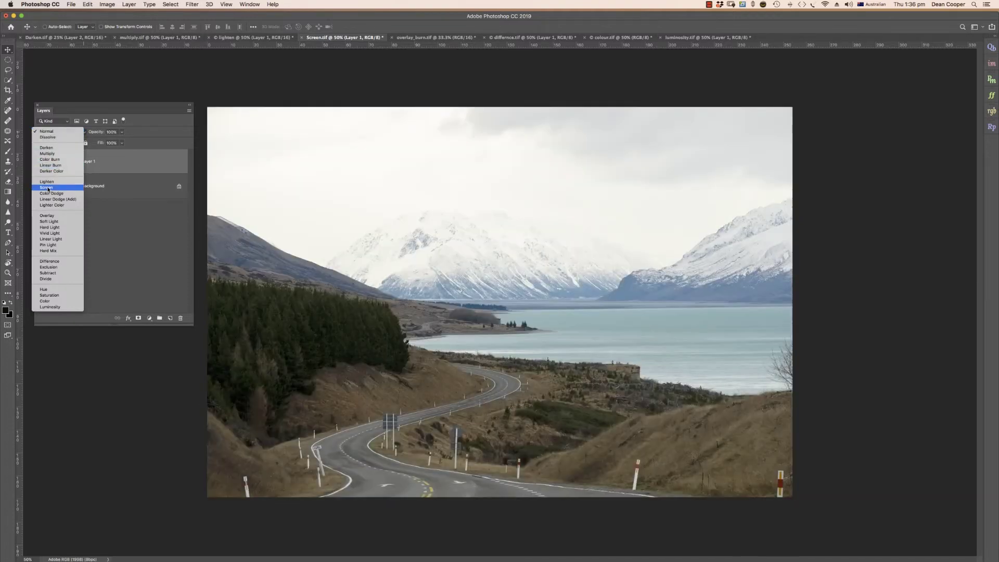
click(47, 187)
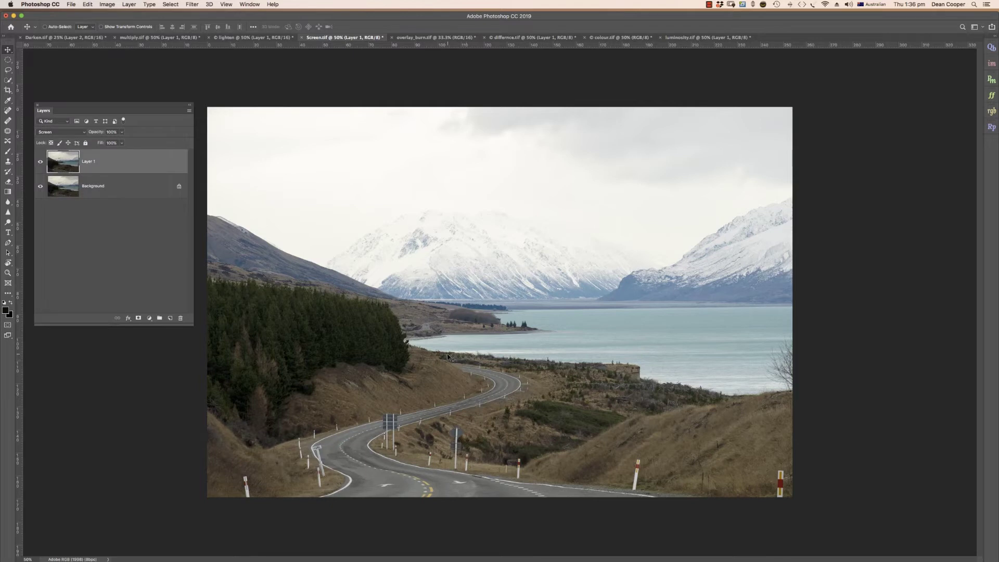
click(138, 318)
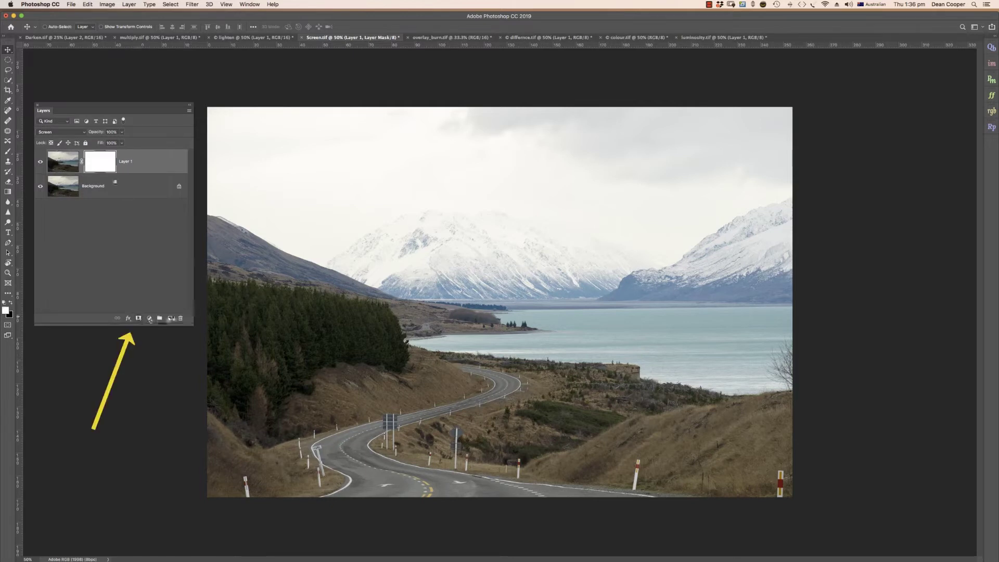
- Invert the mask and paint brightening back over hillside and road with a ~268 px brush
key(super+i)
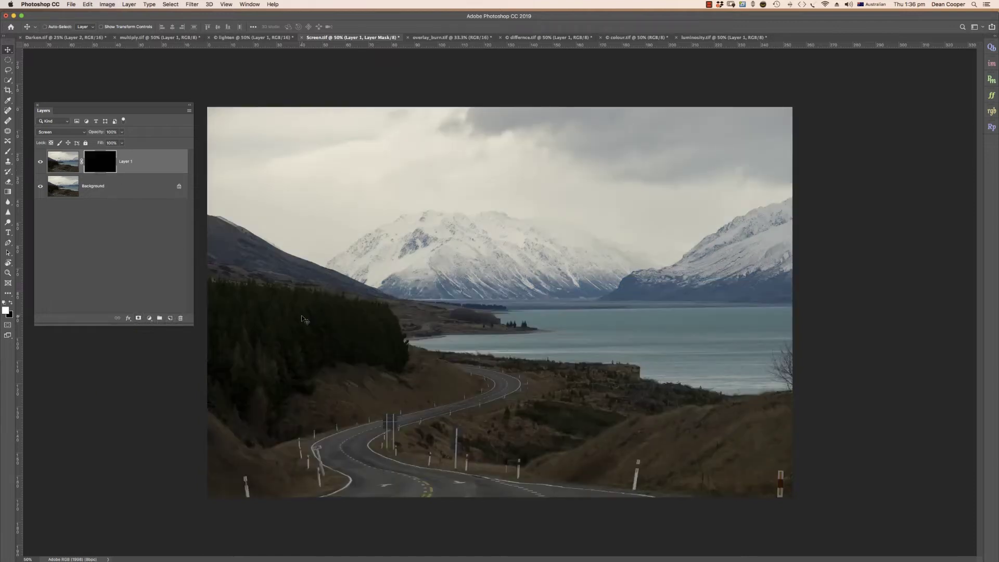
key(b)
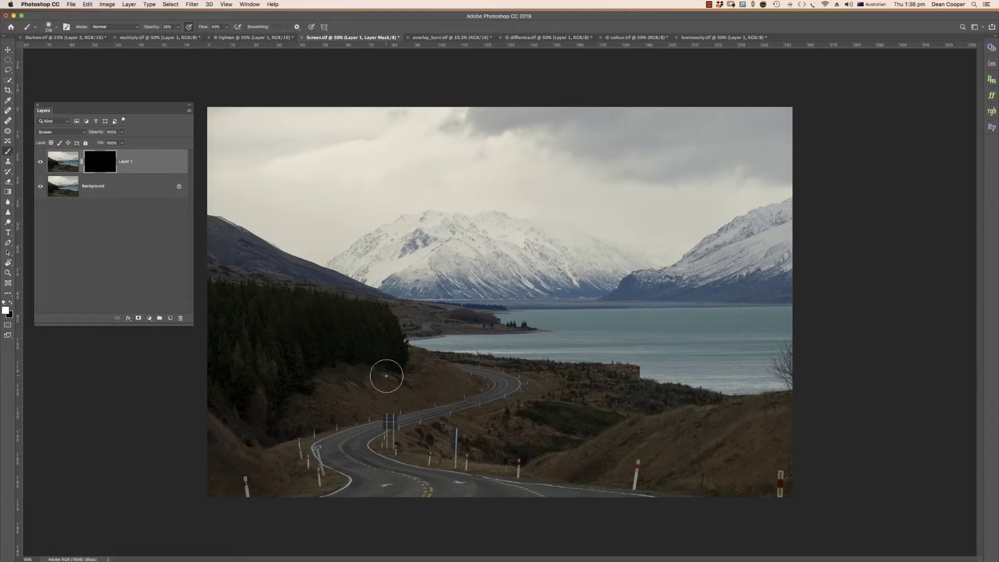
drag(333, 363, 364, 363)
mouse_move(543, 385)
mouse_down()
mouse_move(312, 401)
mouse_move(379, 413)
mouse_move(591, 401)
mouse_move(389, 422)
mouse_move(334, 408)
mouse_move(531, 378)
mouse_move(333, 414)
mouse_move(486, 383)
mouse_up()
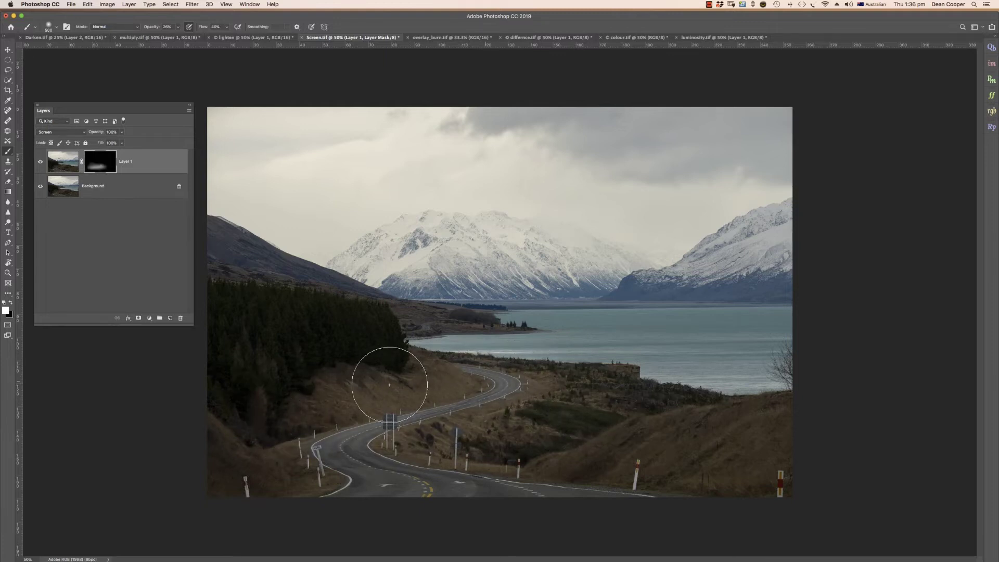
- Lower brush opacity to 68% and brighten the lower-right hillside through the mask
click(177, 28)
drag(194, 41, 192, 40)
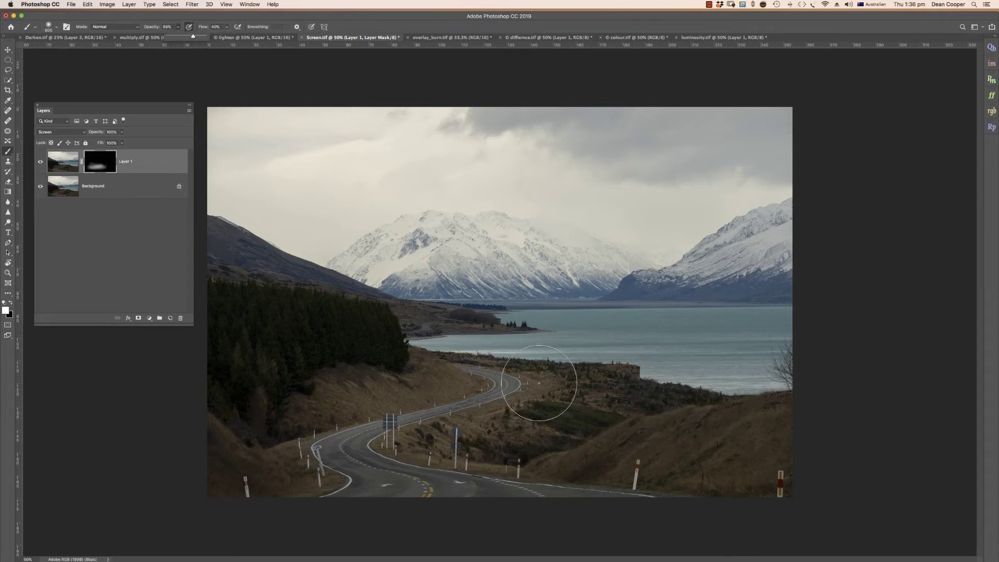
mouse_move(509, 384)
mouse_down()
mouse_move(365, 372)
mouse_move(402, 391)
mouse_move(570, 424)
mouse_move(611, 415)
mouse_move(539, 434)
mouse_move(371, 431)
mouse_move(411, 366)
mouse_move(388, 346)
mouse_move(246, 315)
mouse_move(315, 358)
mouse_move(255, 336)
mouse_move(410, 394)
mouse_move(560, 410)
mouse_move(525, 367)
mouse_up()
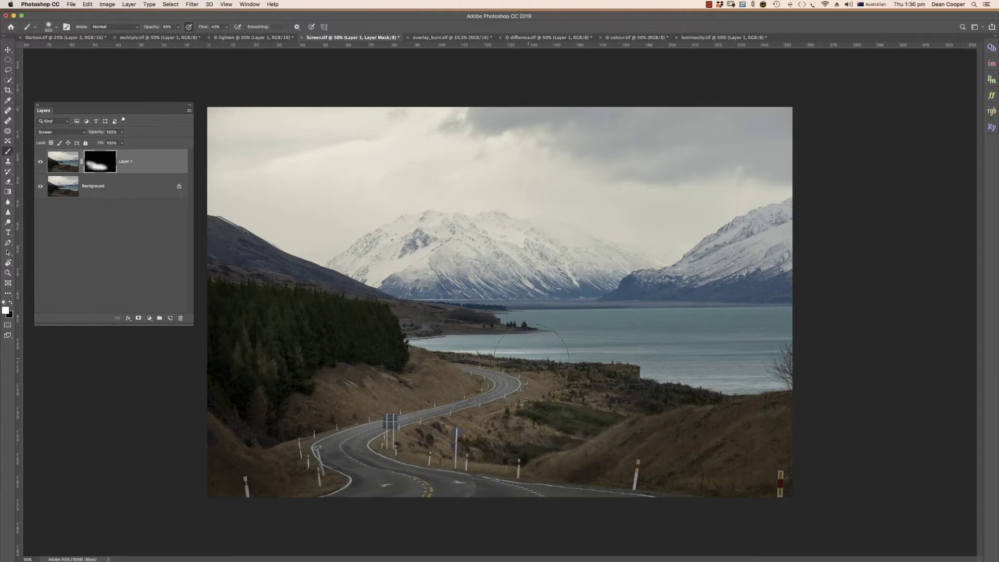
drag(739, 462, 644, 447)
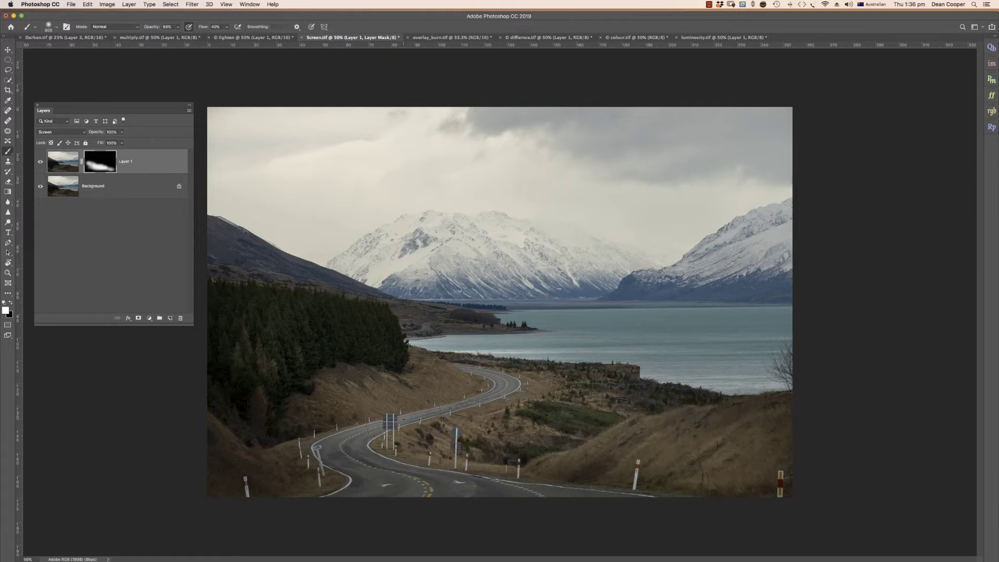
key(ctrl+Tab)
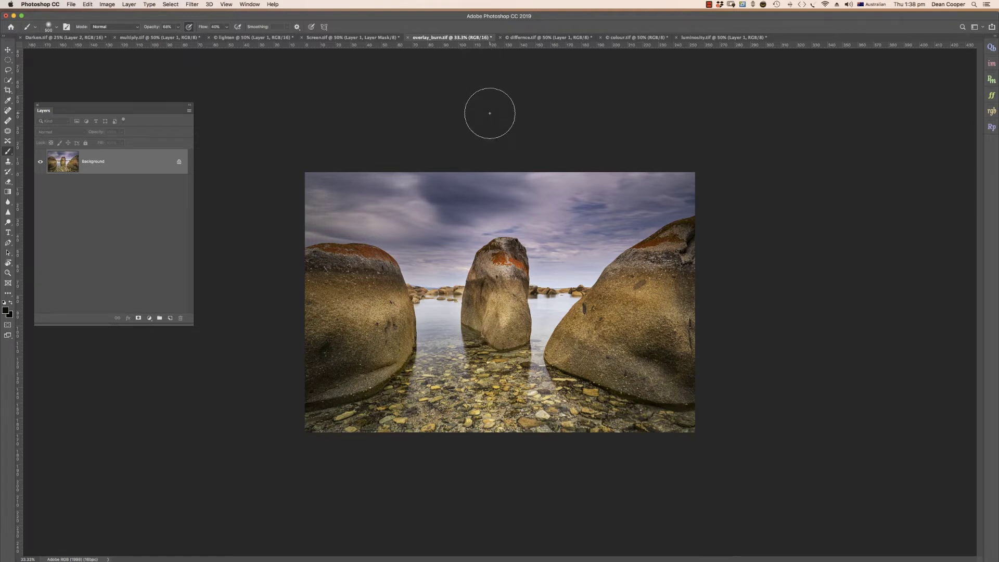
- Zoom overlay_burn.tif to 50% and brush over part of the lower-left rock
key(super+equal)
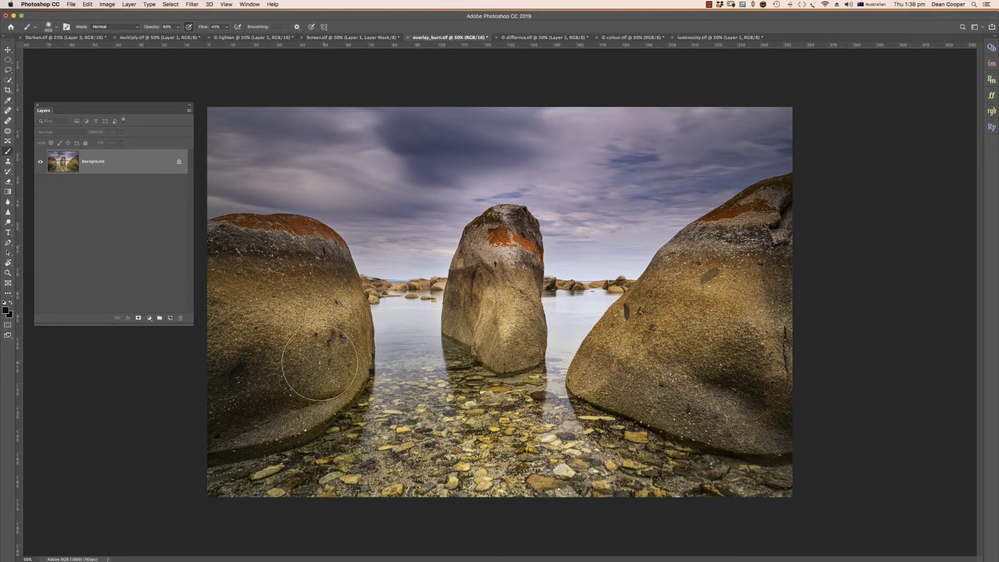
mouse_move(353, 343)
mouse_down()
mouse_move(284, 377)
mouse_move(249, 374)
mouse_move(238, 399)
mouse_move(233, 390)
mouse_move(329, 372)
mouse_move(357, 335)
mouse_move(323, 365)
mouse_move(266, 371)
mouse_move(289, 374)
mouse_move(369, 336)
mouse_move(333, 375)
mouse_move(343, 360)
mouse_up()
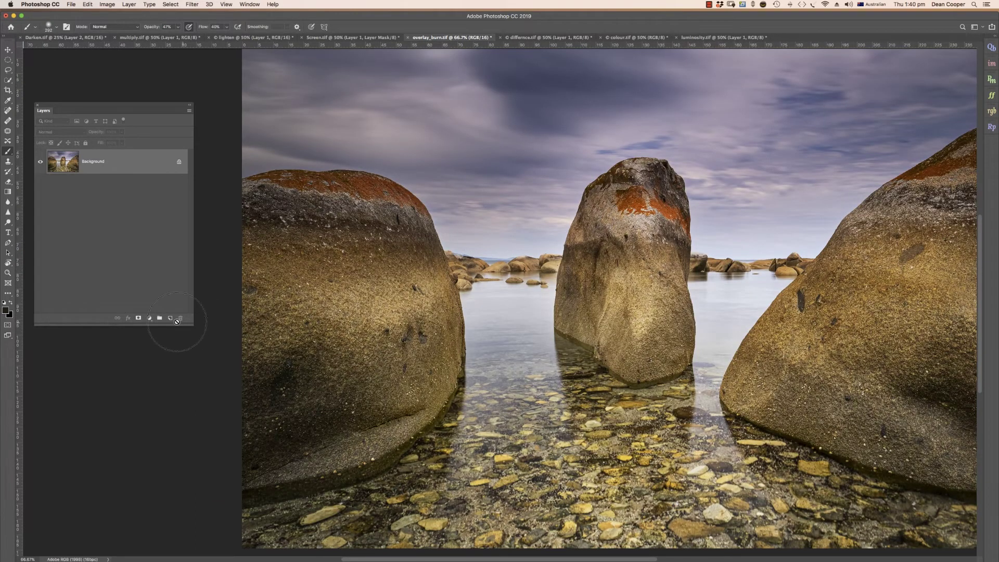
- Add a new Overlay layer with a dark foreground colour sampled from the photo
click(169, 318)
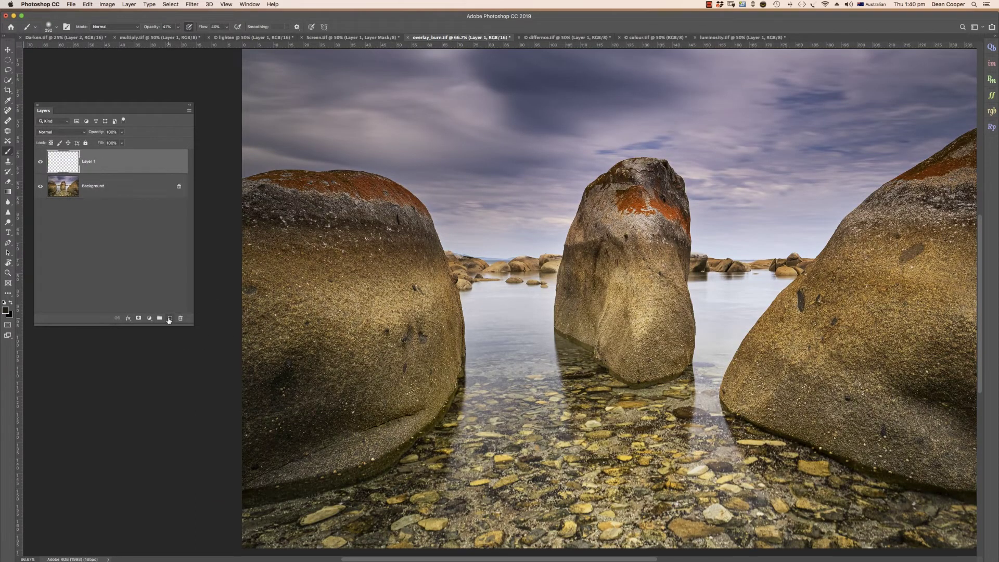
click(7, 311)
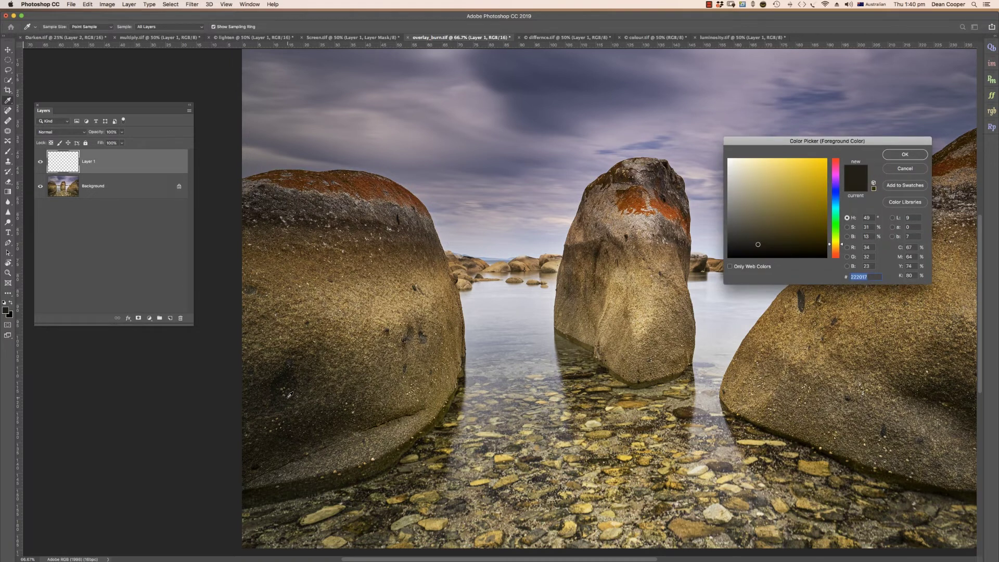
click(287, 400)
click(287, 398)
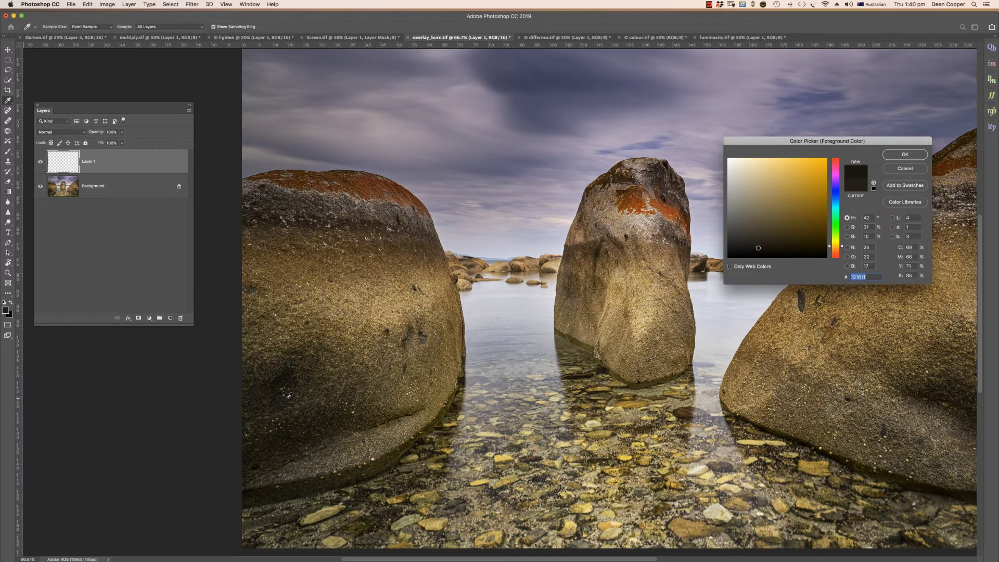
click(905, 155)
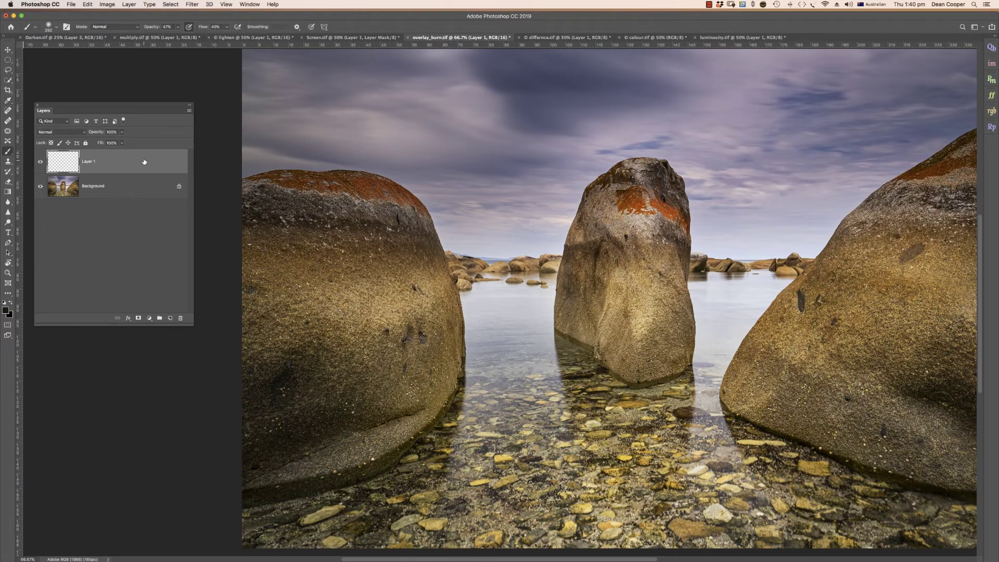
click(84, 133)
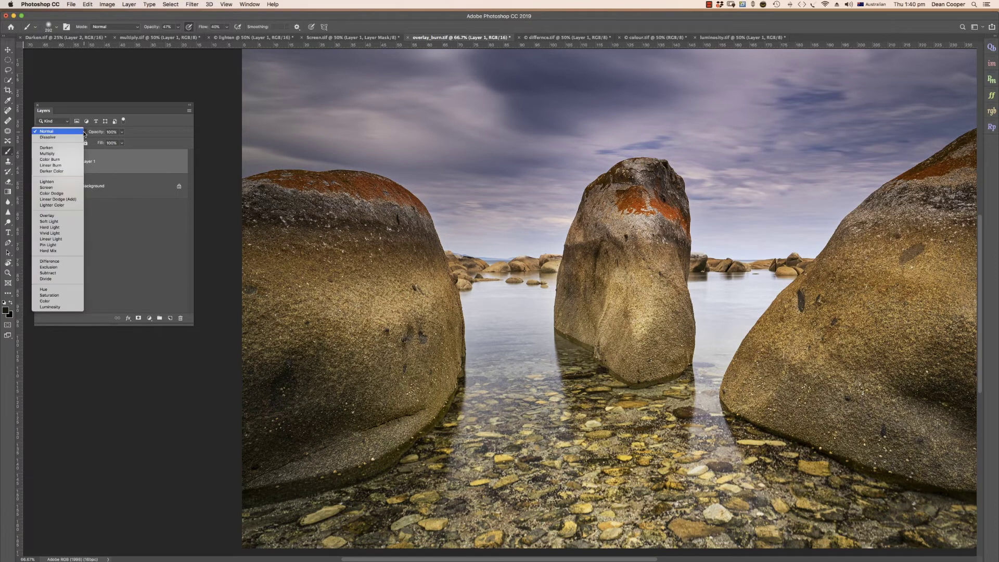
click(51, 218)
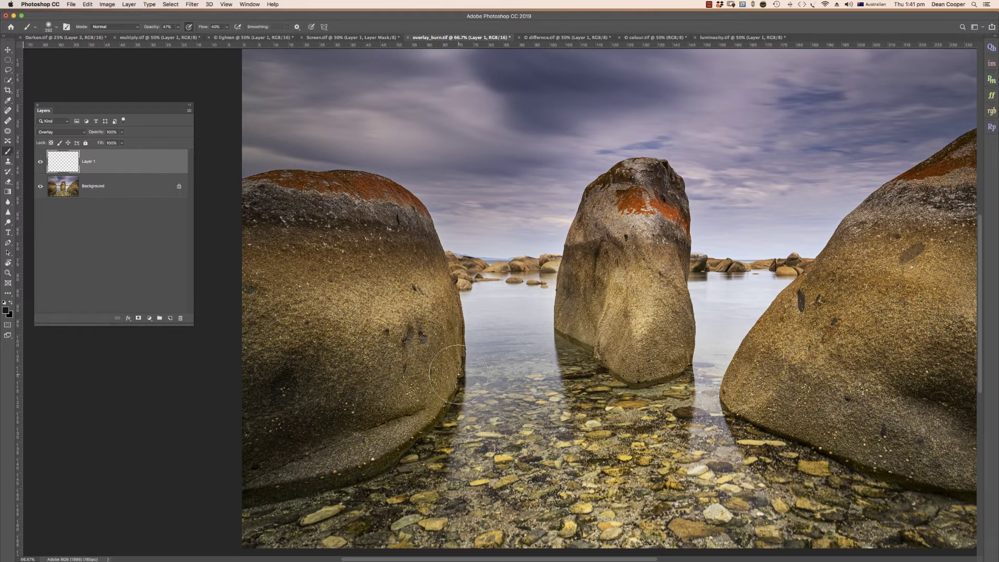
- At 34% brush opacity, darken the lower edge and a patch of the left rock
click(178, 26)
drag(178, 38, 175, 38)
click(426, 367)
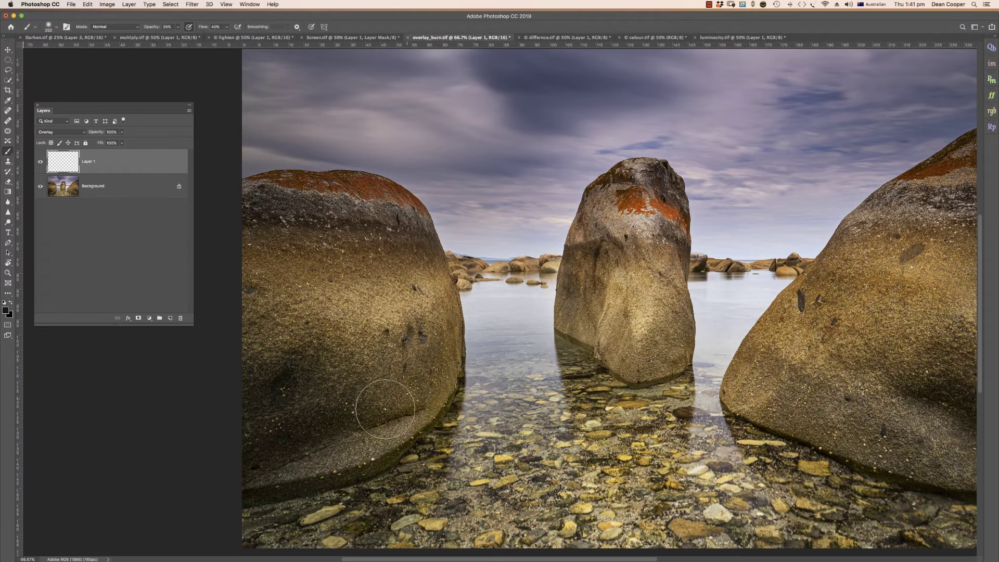
drag(421, 346, 380, 359)
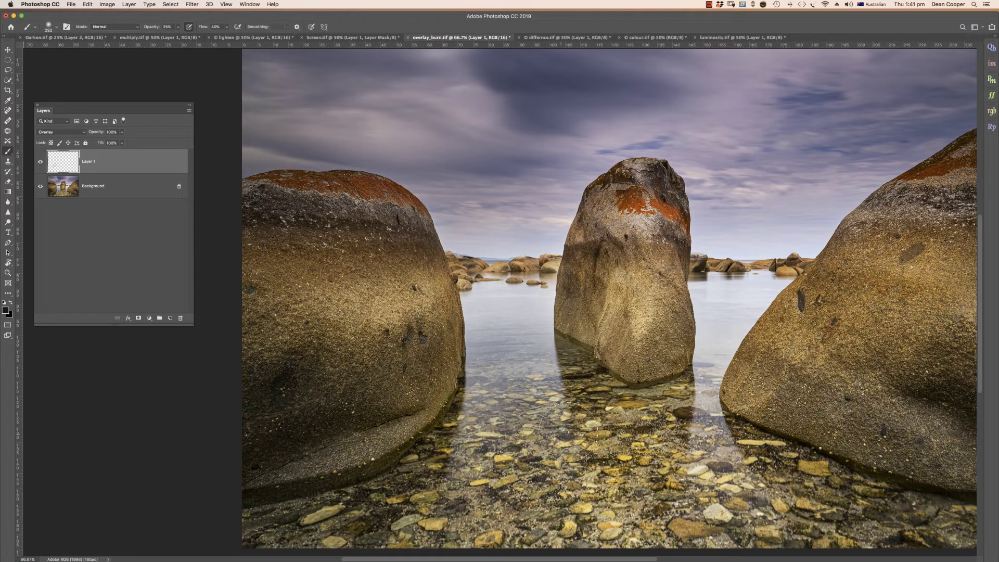
mouse_move(329, 401)
mouse_down()
mouse_move(320, 379)
mouse_move(294, 426)
mouse_move(319, 404)
mouse_up()
mouse_move(440, 374)
mouse_down()
mouse_move(437, 364)
mouse_move(392, 433)
mouse_move(317, 457)
mouse_move(419, 402)
mouse_move(403, 416)
mouse_up()
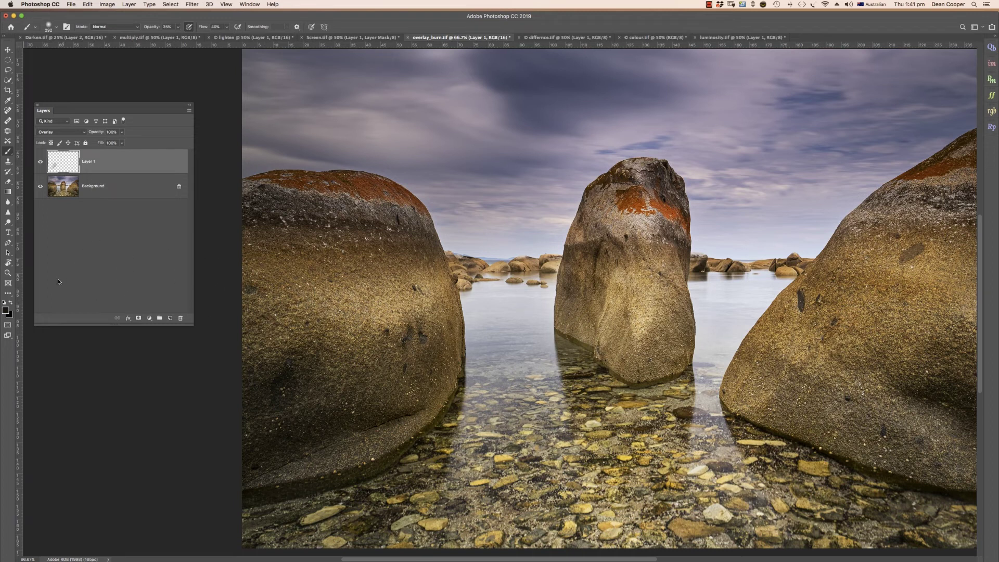
- Sample a light tan from the rocks as foreground colour and paint it over the left boulder
click(6, 310)
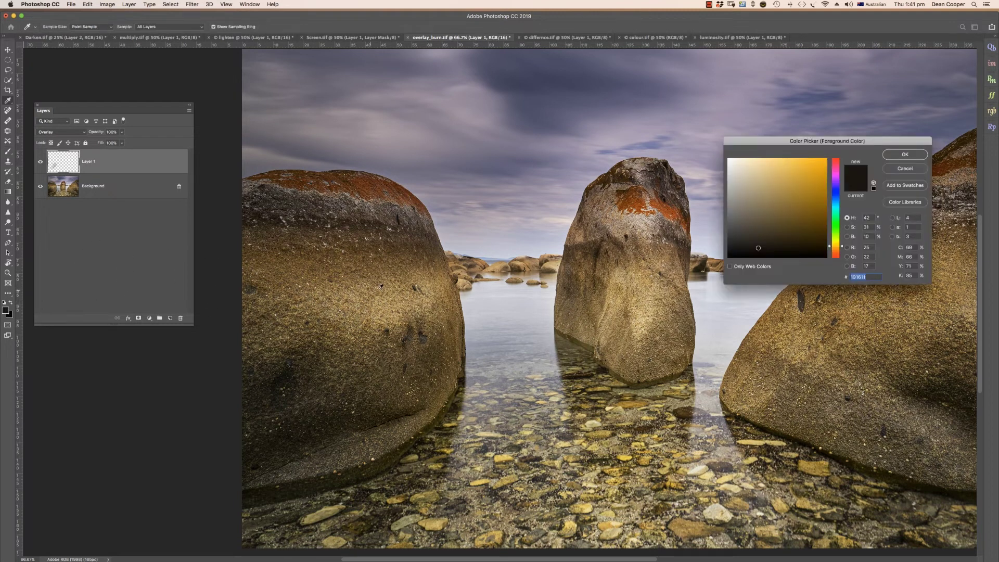
click(565, 276)
click(906, 154)
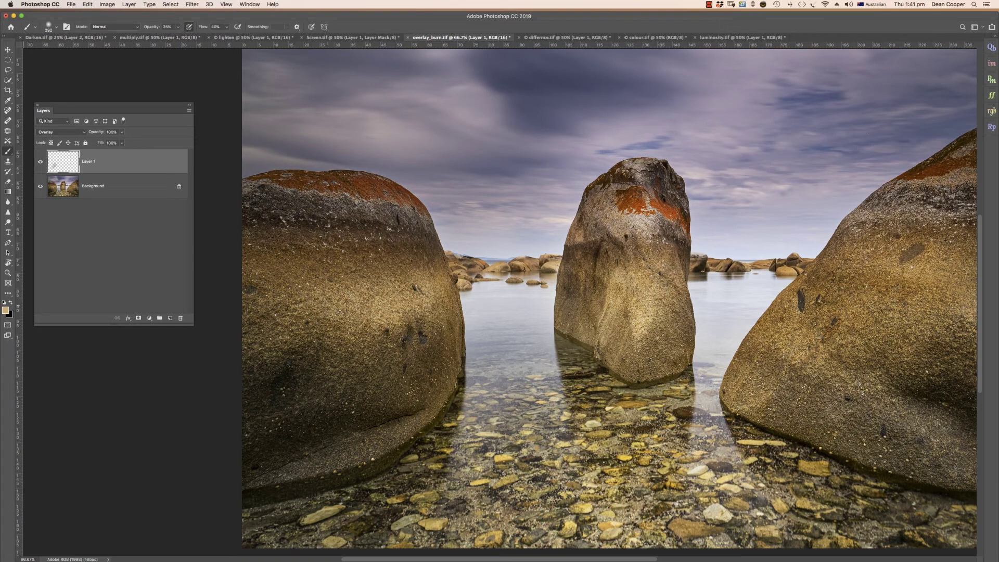
mouse_move(316, 306)
mouse_down()
mouse_move(252, 310)
mouse_move(323, 309)
mouse_move(263, 313)
mouse_up()
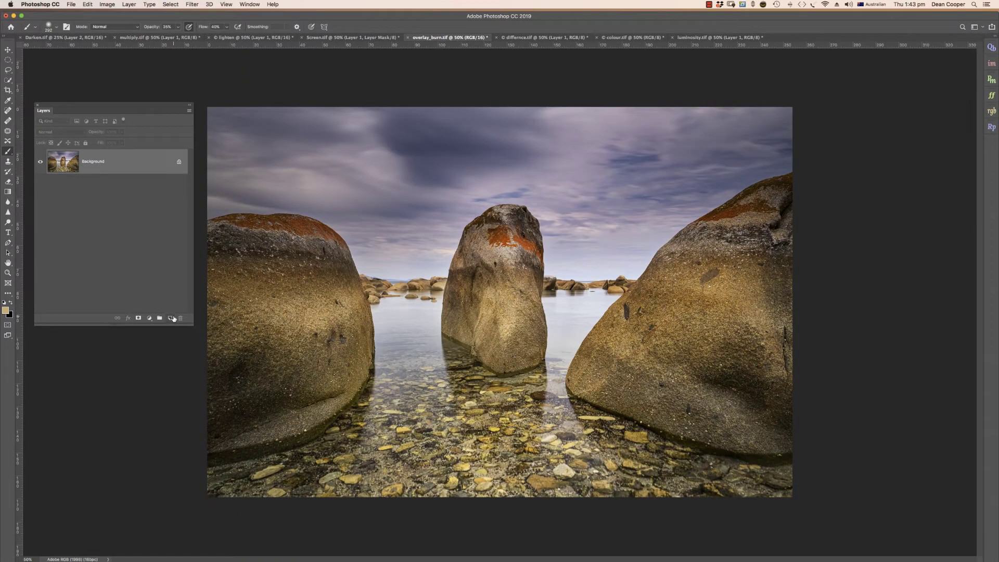
- Add a new layer above Background and apply Filter > Other > High Pass at 3.8 px radius
click(172, 318)
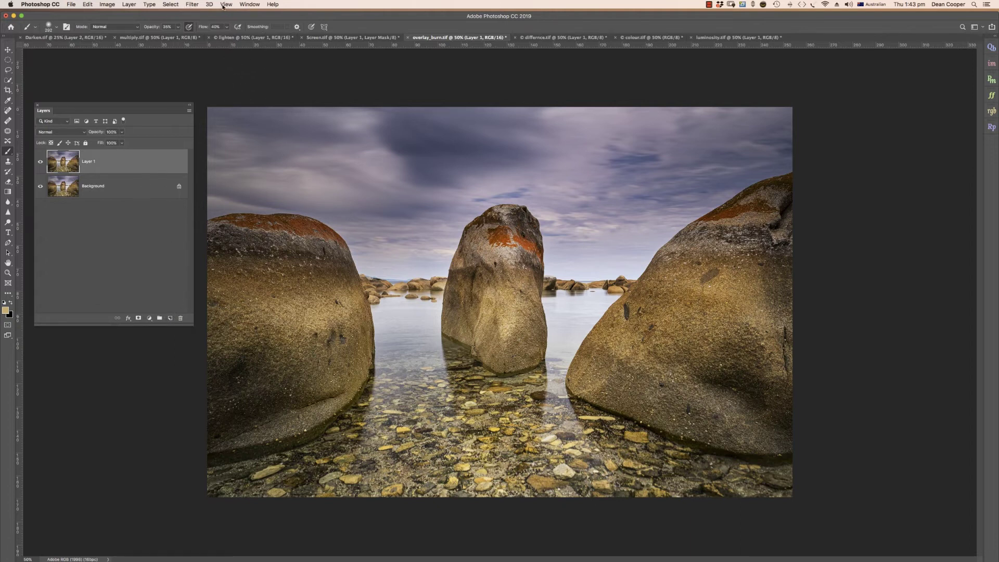
click(192, 4)
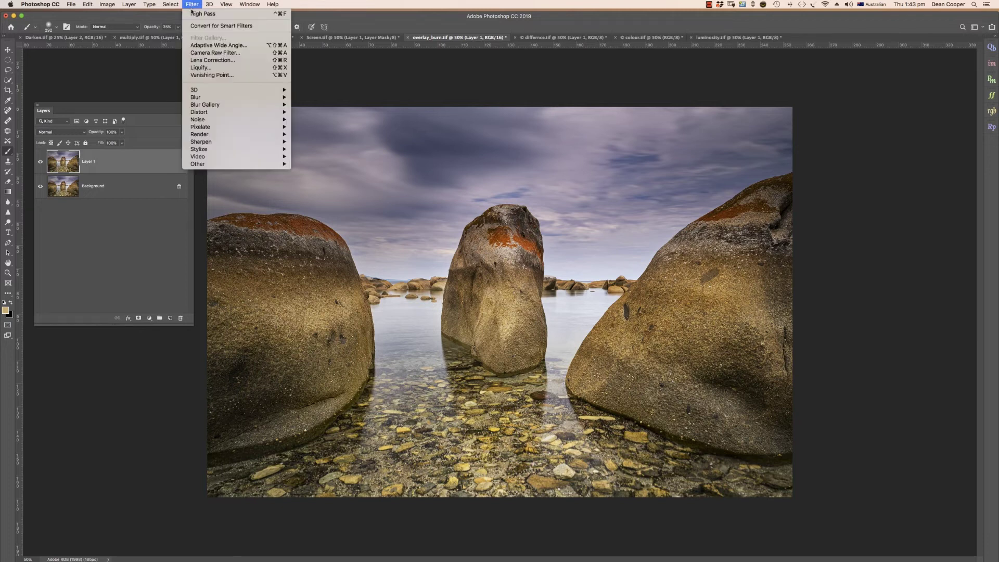
mouse_move(197, 165)
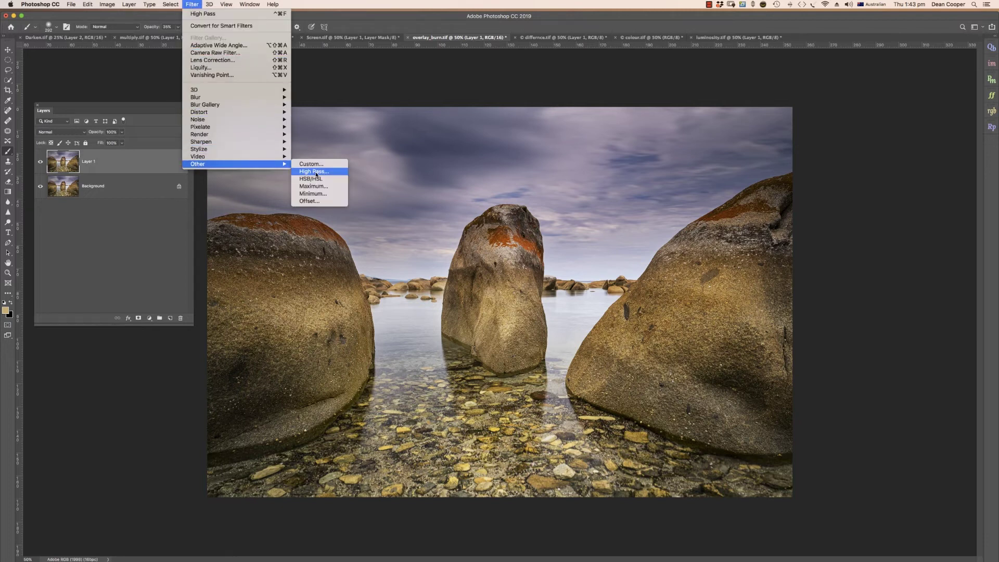
click(314, 171)
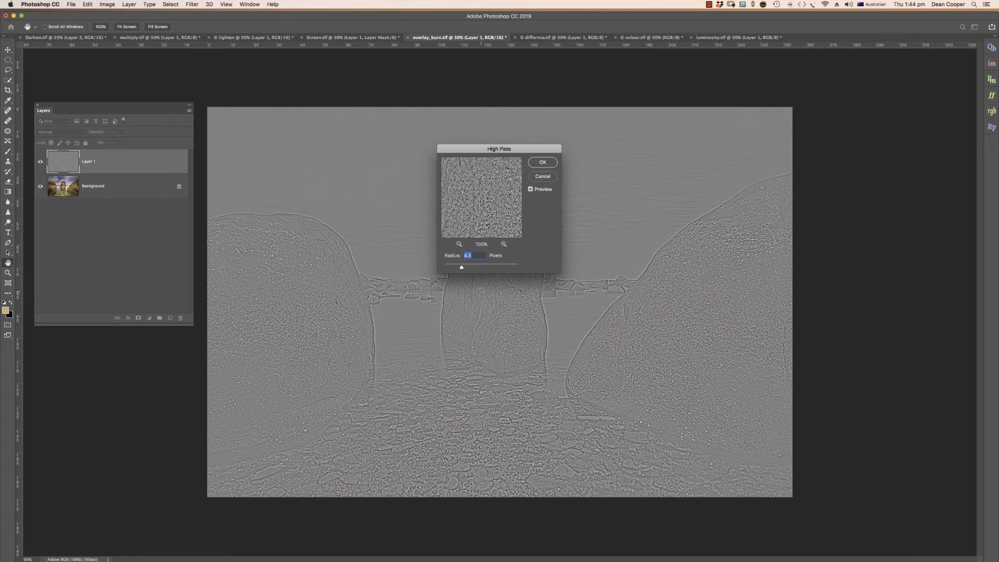
drag(461, 267, 457, 268)
click(549, 164)
key(b)
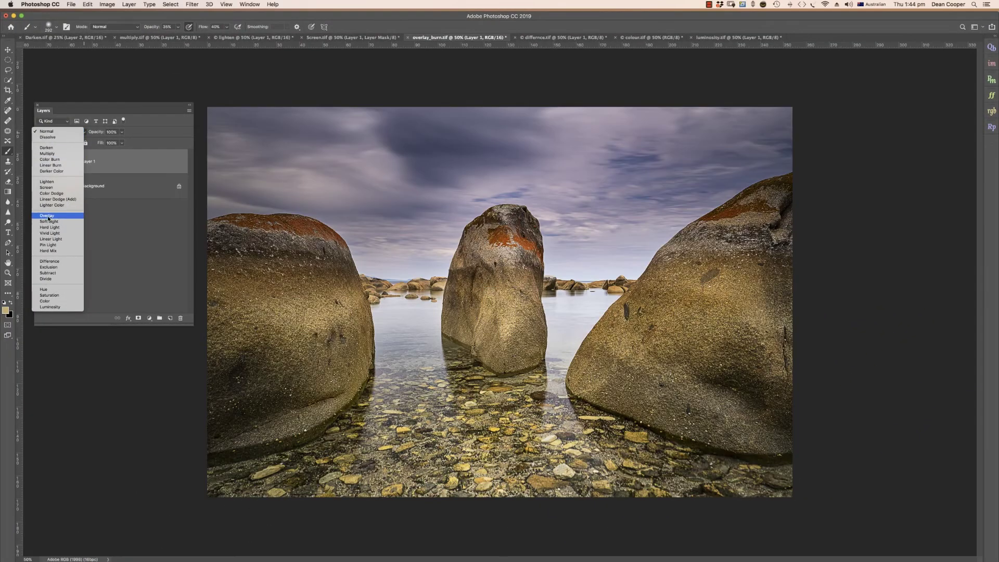
- Blend Layer 1 in Overlay and paint along the left boulder's lower edge
click(48, 216)
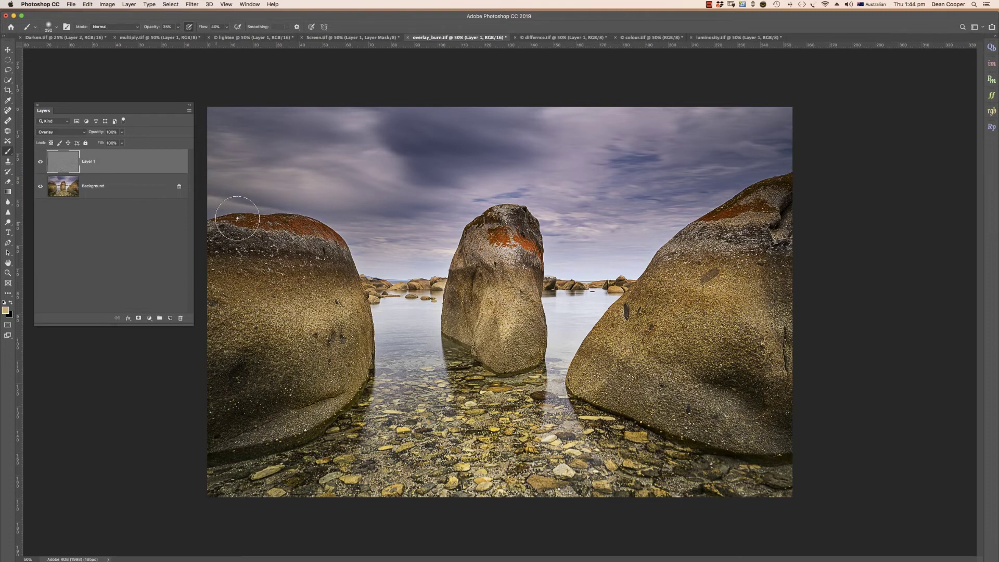
drag(369, 382, 370, 387)
mouse_move(370, 387)
mouse_down()
mouse_move(361, 394)
mouse_move(359, 370)
mouse_up()
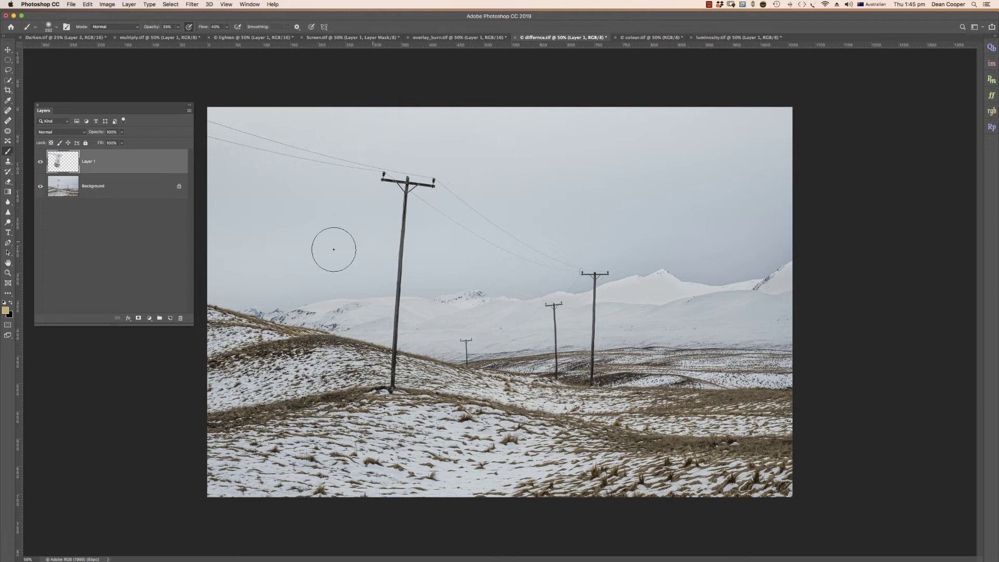
- Check the cut-out against the Background, then nudge Layer 1 two steps up and two right
click(40, 188)
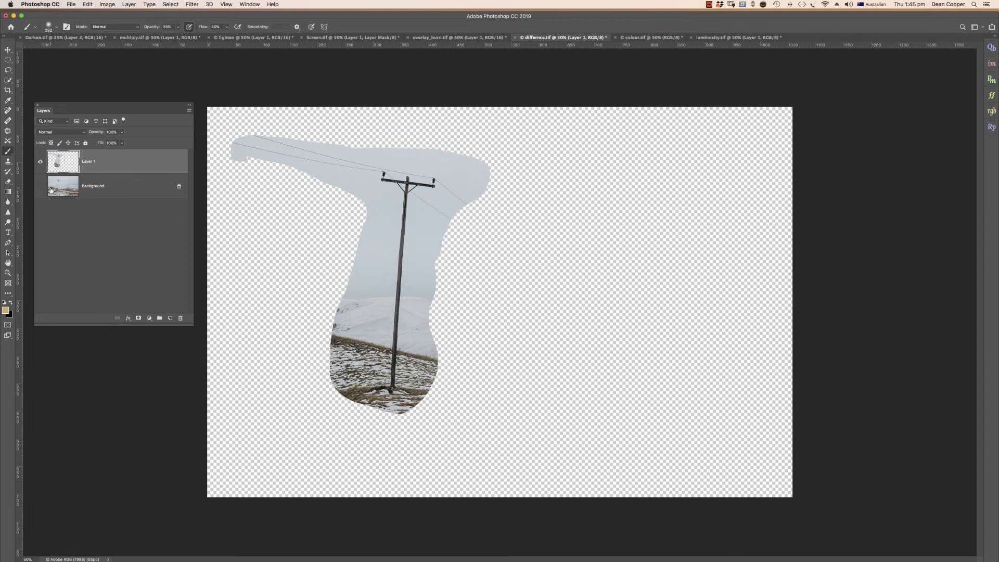
click(40, 188)
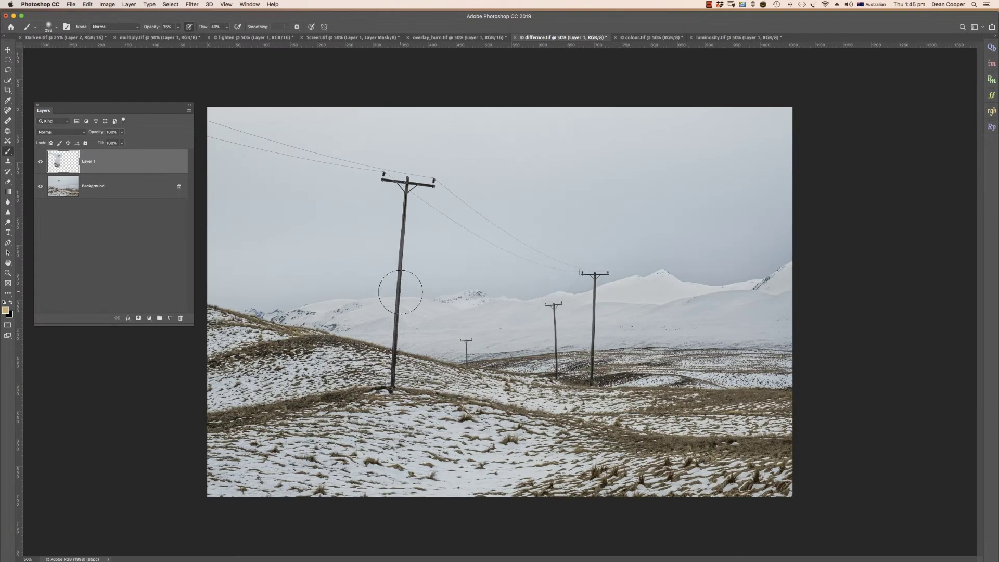
key(v)
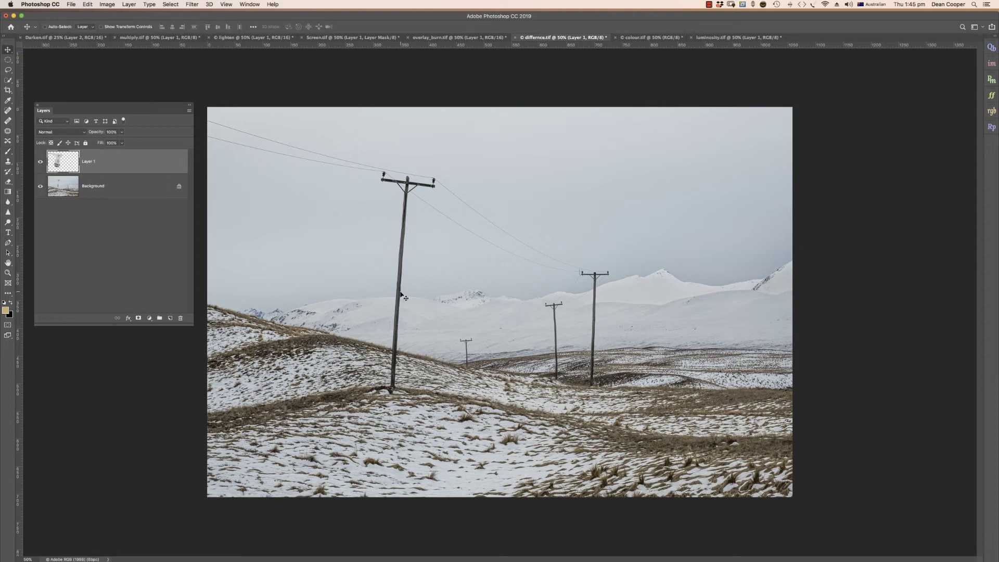
key(Up)
key(Up)
key(Up)
key(Up)
key(Up)
key(Up)
key(Up)
key(Up)
key(Up)
key(Up)
key(Up)
key(Up)
key(Up)
key(Up)
key(Up)
key(Up)
key(Up)
key(Up)
key(Up)
key(Up)
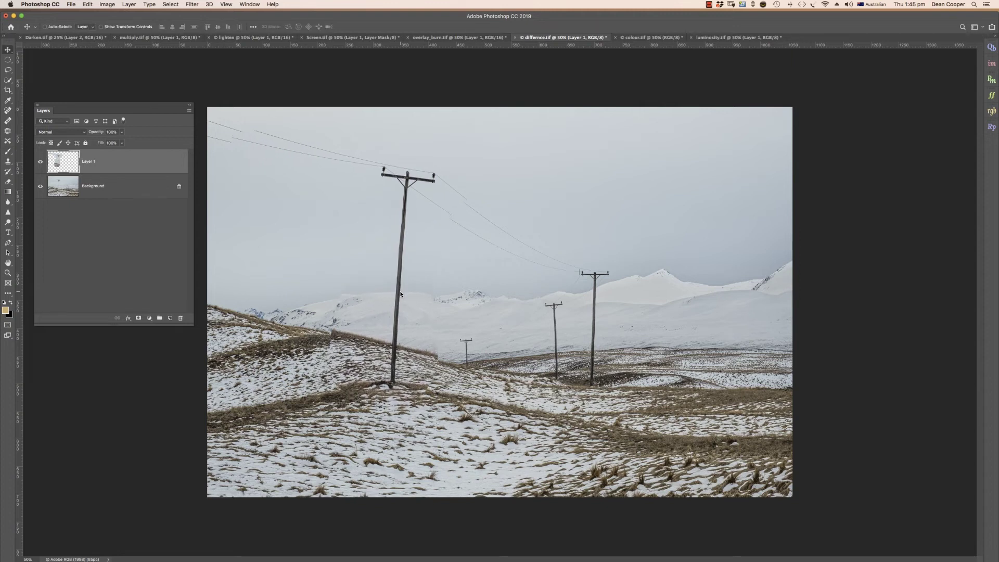
key(Up)
key(Up)
key(Up)
key(Up)
key(Up)
key(Up)
key(Up)
key(Up)
key(Up)
key(Up)
key(Right)
key(Right)
key(Right)
key(Right)
key(Right)
key(Right)
key(Right)
key(Right)
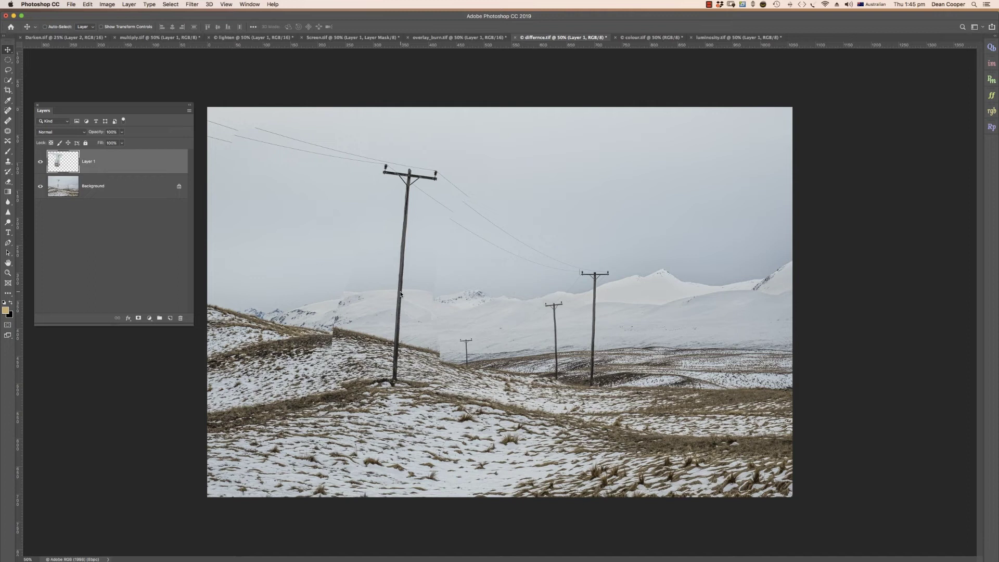
key(Right)
key(Right)
key(Right)
key(Right)
key(Right)
key(Right)
key(Right)
key(Right)
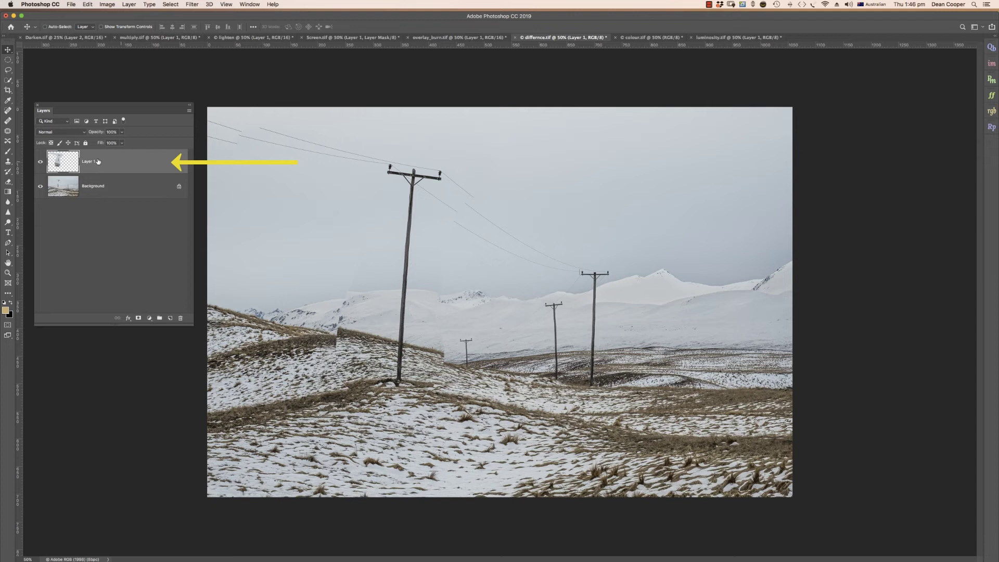
- Set Layer 1 to Difference and nudge it three down, three left to realign it exactly
click(83, 132)
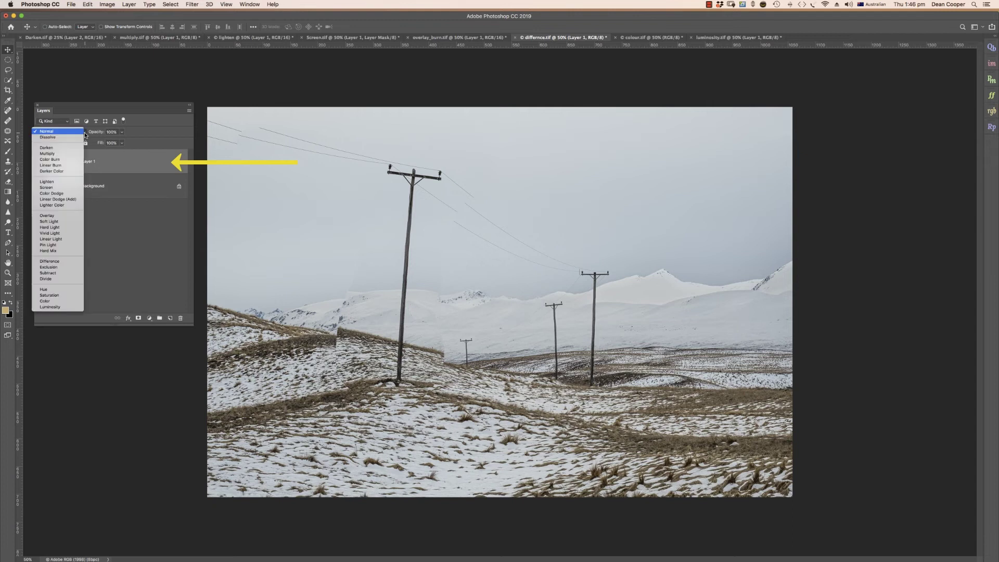
click(58, 261)
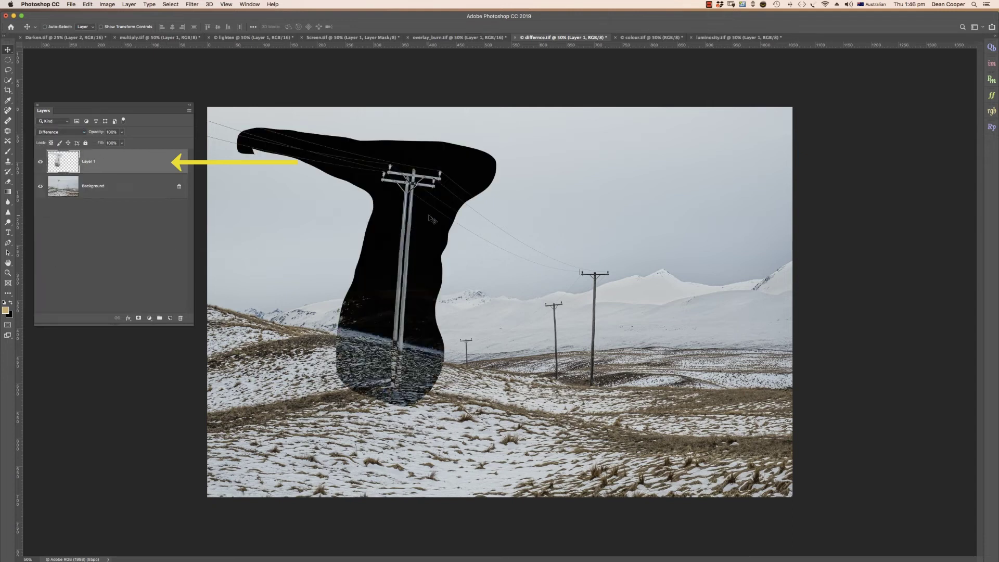
key(Down)
key(Down)
key(Down)
key(Down)
key(Down)
key(Down)
key(Down)
key(Down)
key(Down)
key(Down)
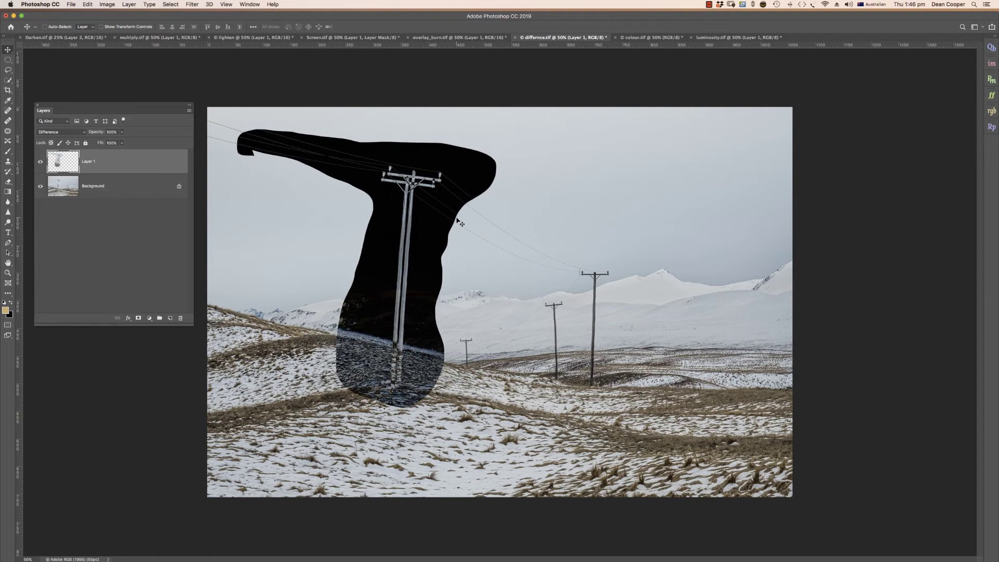
key(Down)
key(Down)
key(Down)
key(Down)
key(Down)
key(Down)
key(Down)
key(Down)
key(Down)
key(Down)
key(Down)
key(Down)
key(Down)
key(Down)
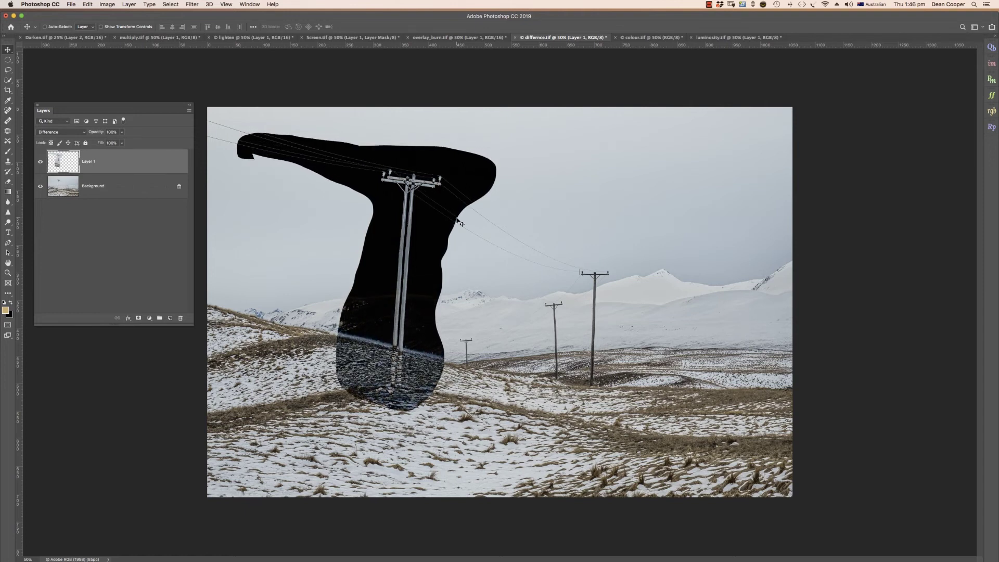
key(Down)
key(Down)
key(Down)
key(Down)
key(Left)
key(Left)
key(Left)
key(Left)
key(Left)
key(Left)
key(Left)
key(Left)
key(Left)
key(Left)
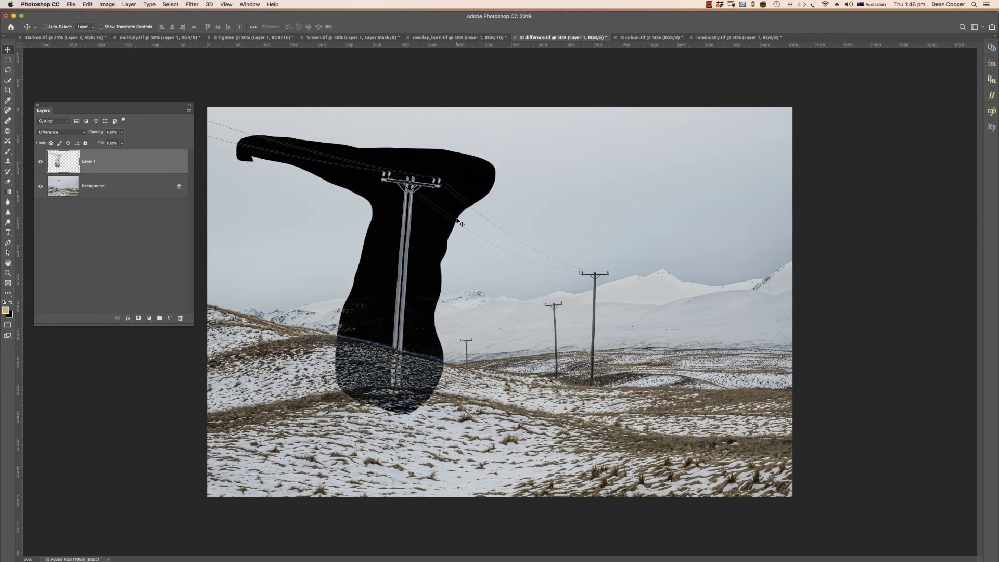
key(Left)
key(Left)
key(Left)
key(Left)
key(Left)
key(Left)
key(Left)
key(Left)
key(Left)
key(Left)
key(Left)
key(Left)
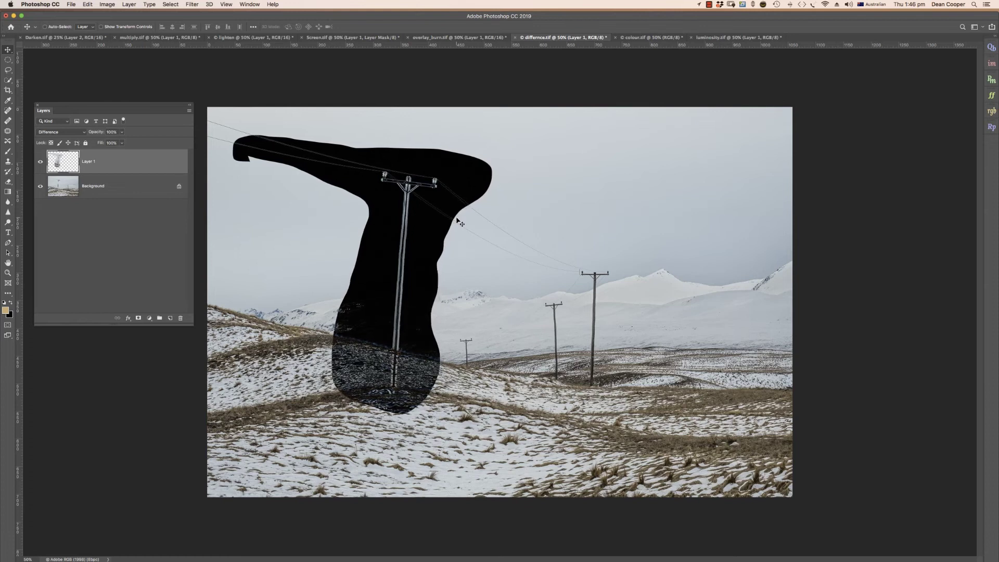
key(Left)
key(Left)
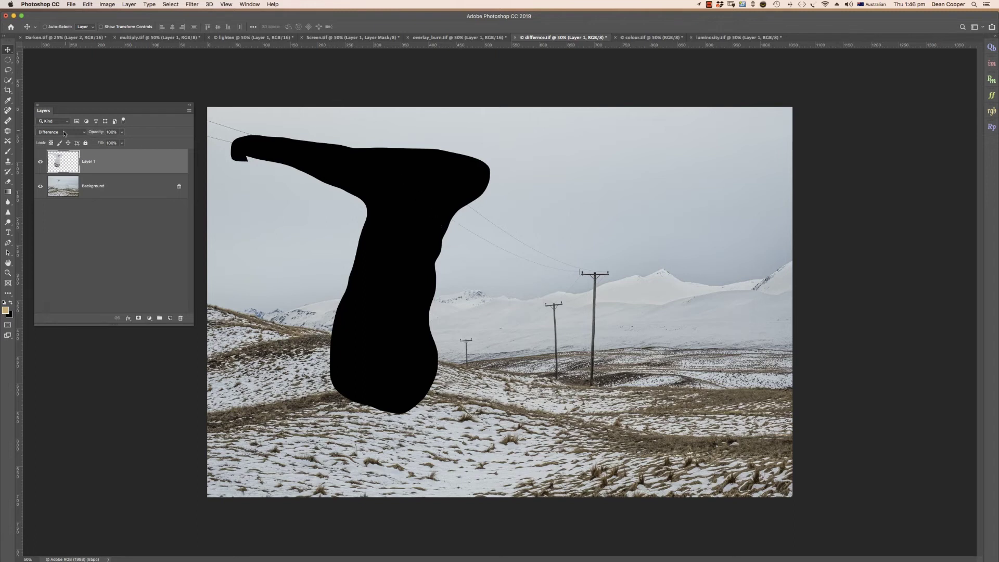
- Return Layer 1 to Normal blending and switch to the colour.tif document
click(84, 132)
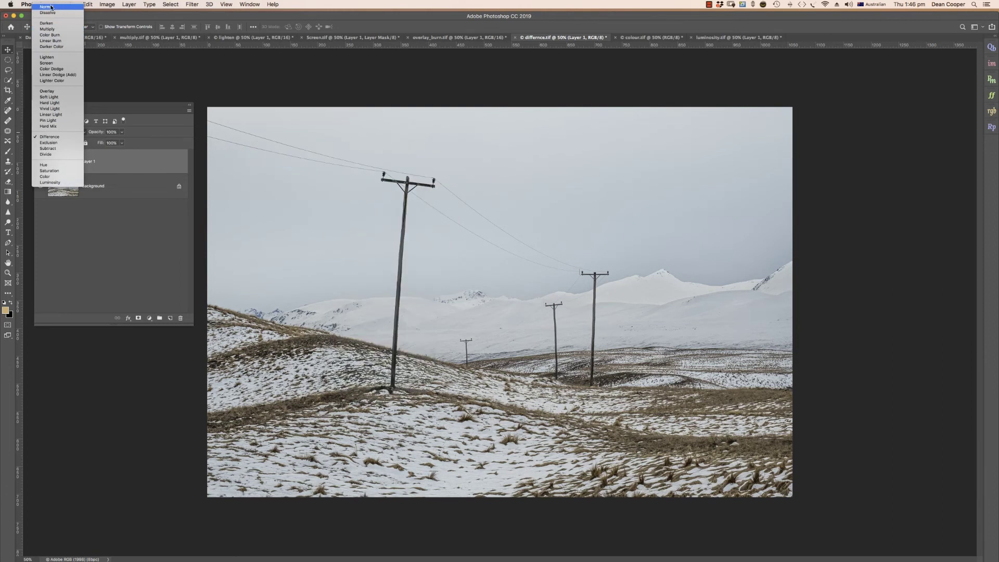
click(51, 8)
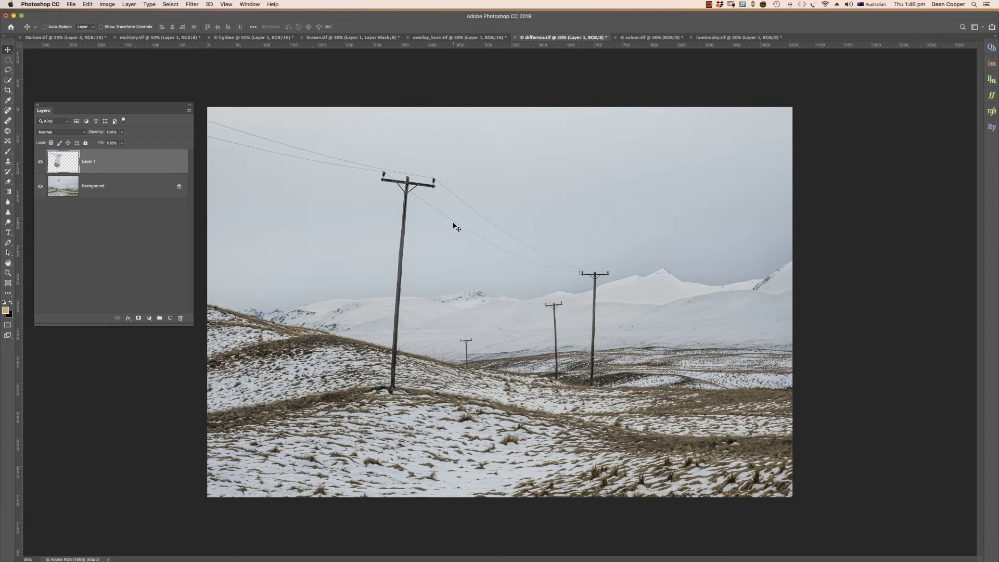
key(ctrl+Tab)
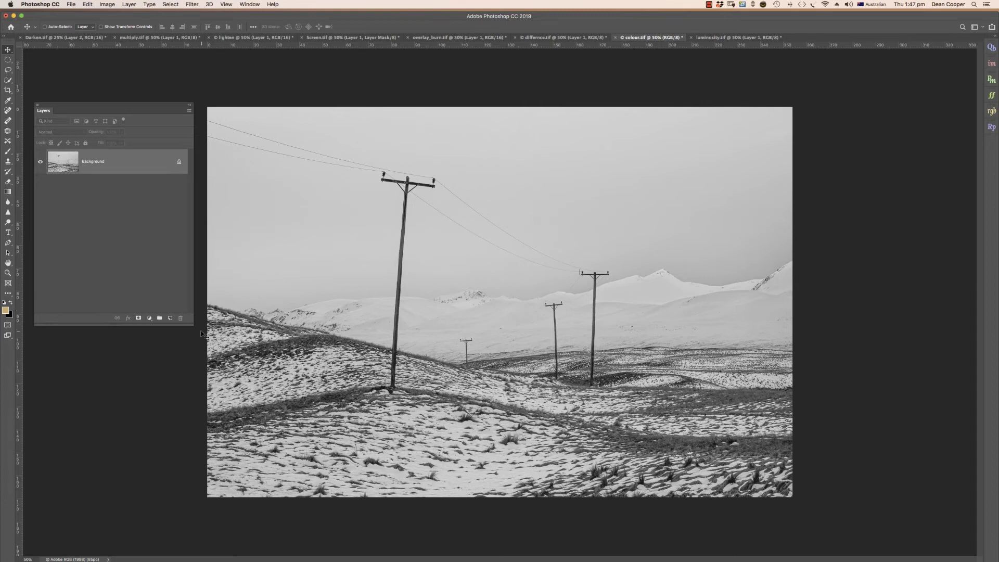
- Discard a stray empty layer and add a Solid Color fill layer above the Background
click(170, 318)
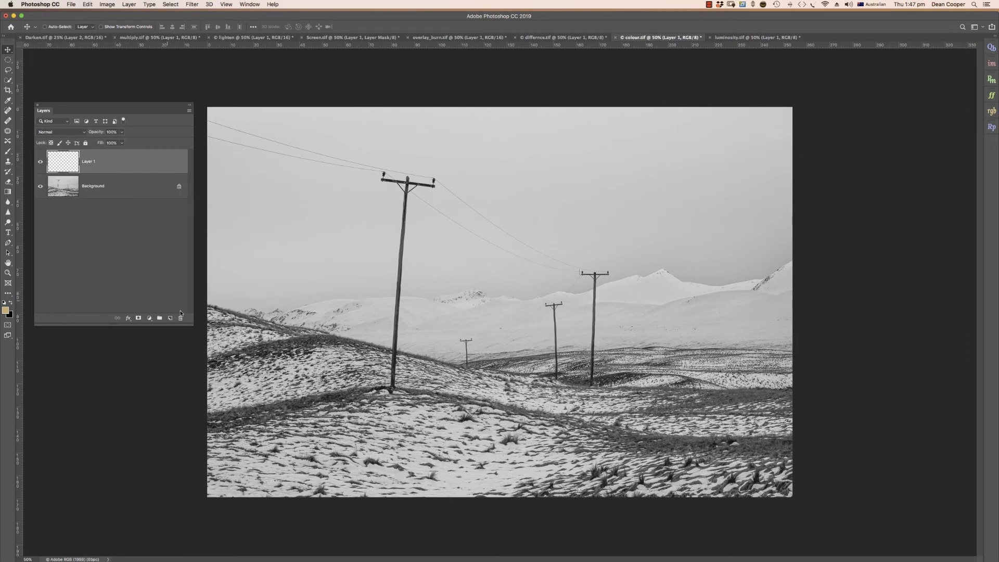
drag(125, 167, 180, 317)
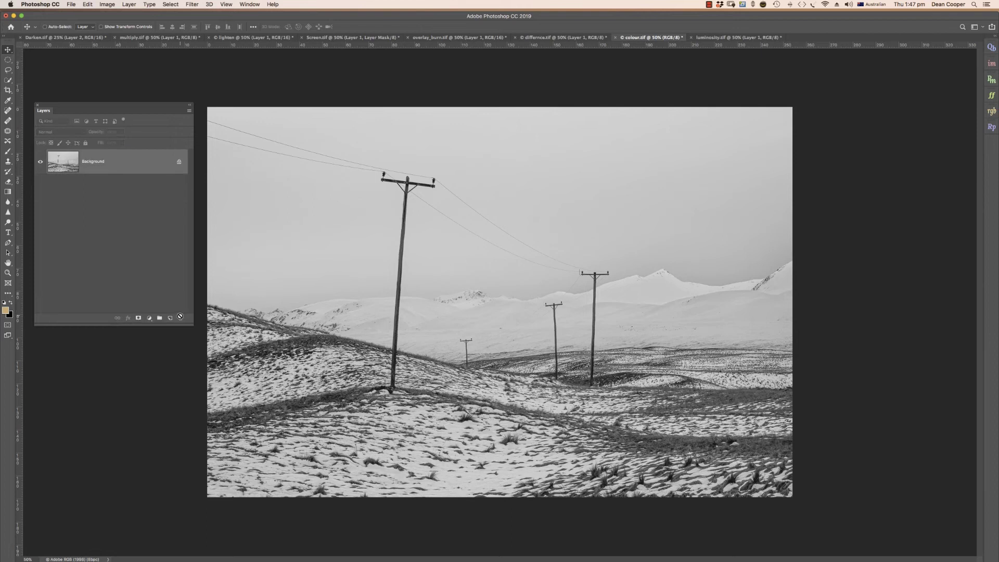
click(150, 318)
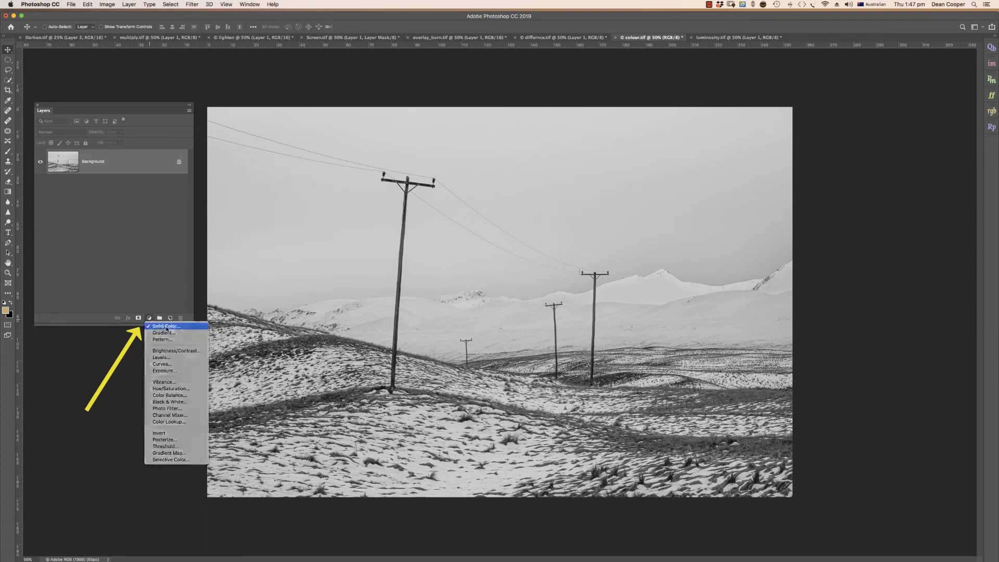
click(166, 326)
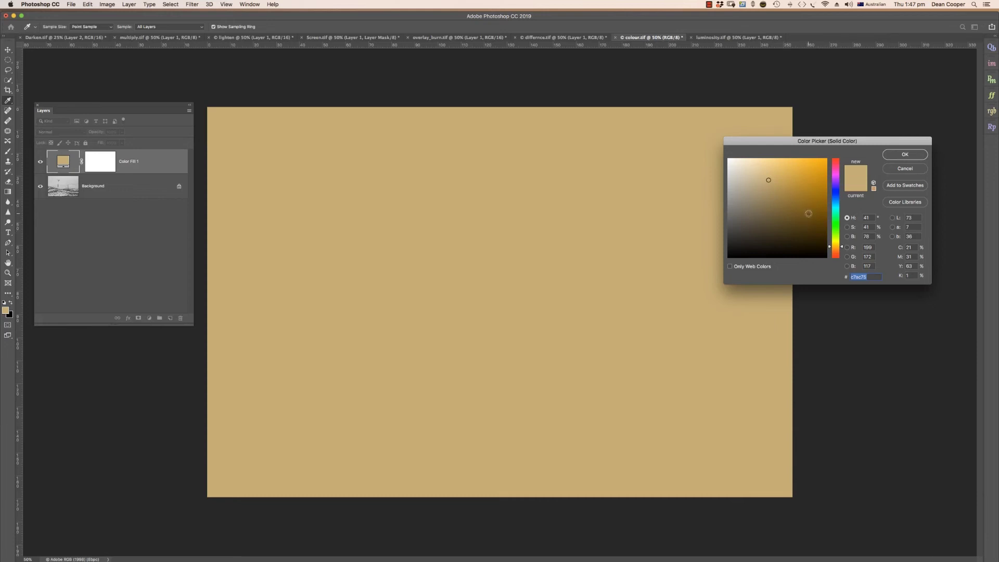
- Accept the tan c7ac75 colour so Color Fill 1 covers the whole image
click(905, 155)
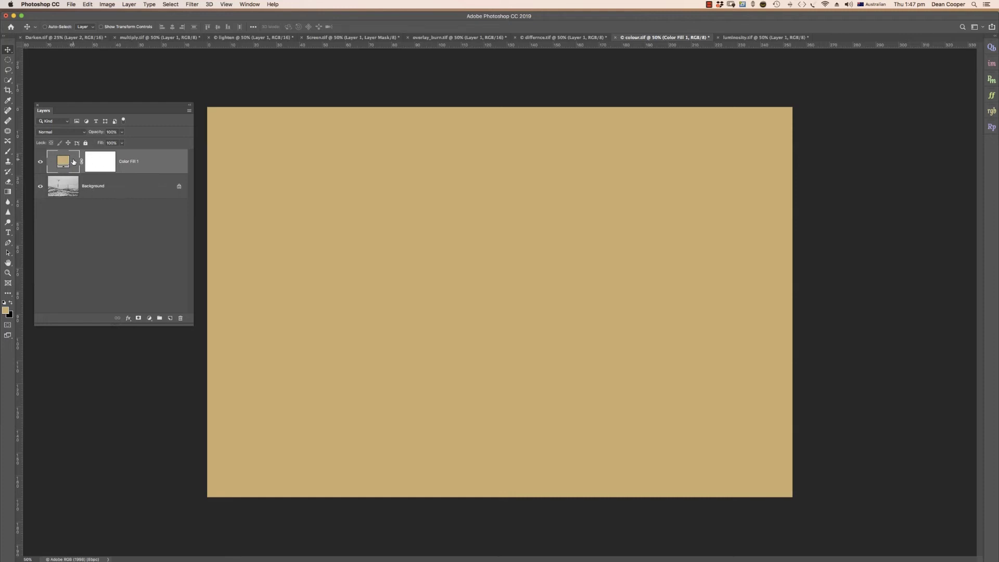
click(85, 134)
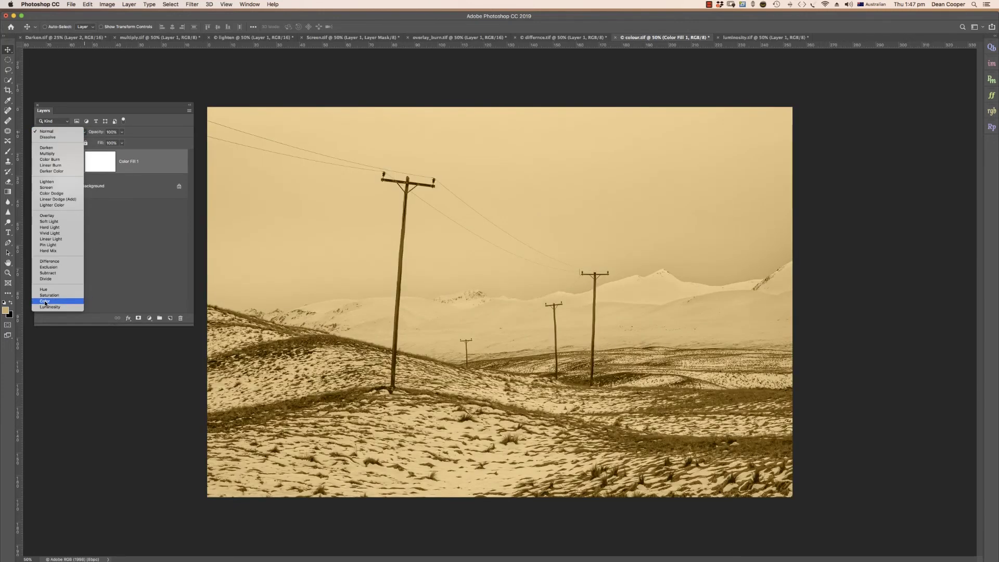
- Blend the fill layer in Color mode and lower its opacity to 63%
click(47, 301)
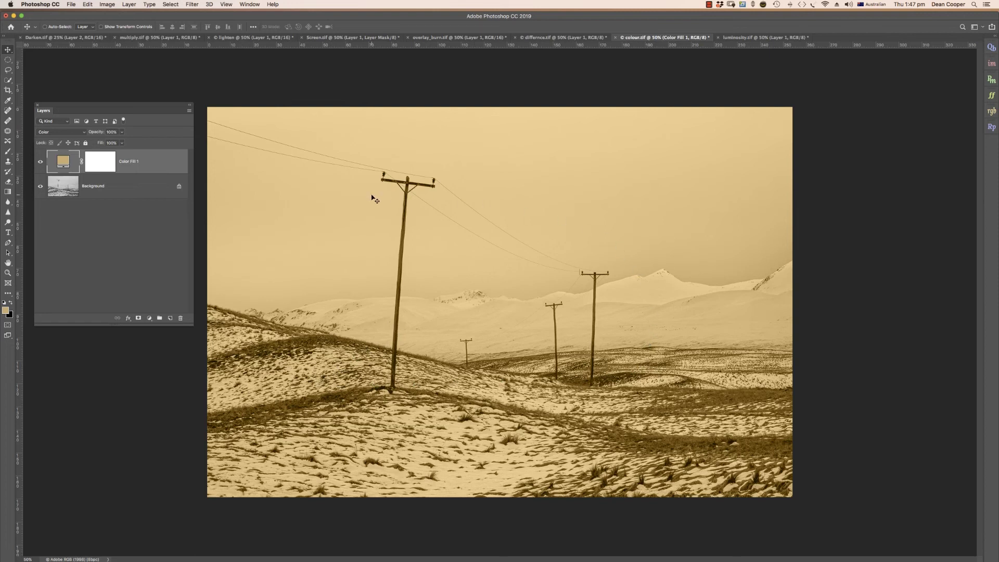
click(121, 143)
mouse_move(121, 144)
mouse_down()
mouse_move(101, 145)
mouse_move(132, 145)
mouse_up()
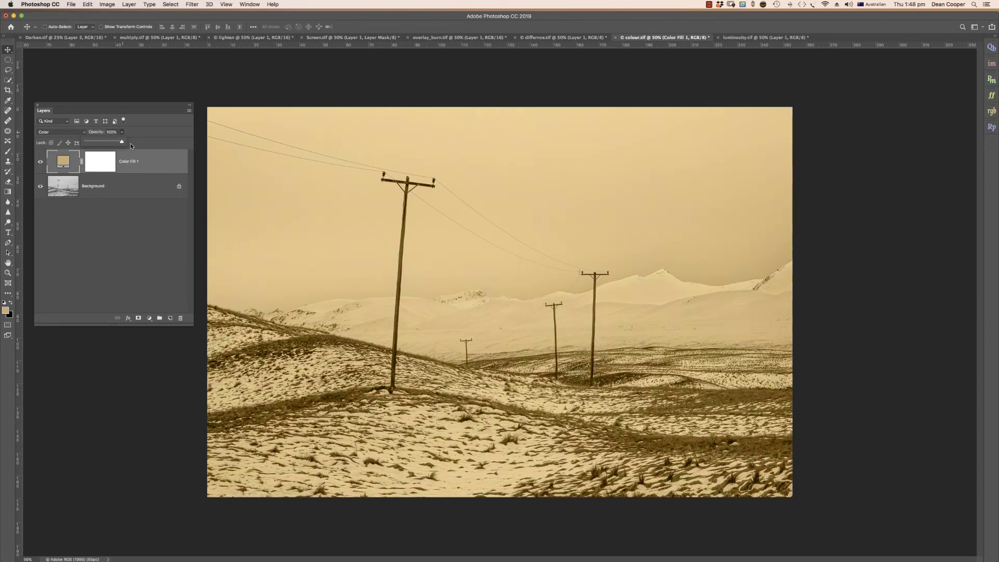
- Change the fill colour to the darker brown 7f6d47
double_click(63, 162)
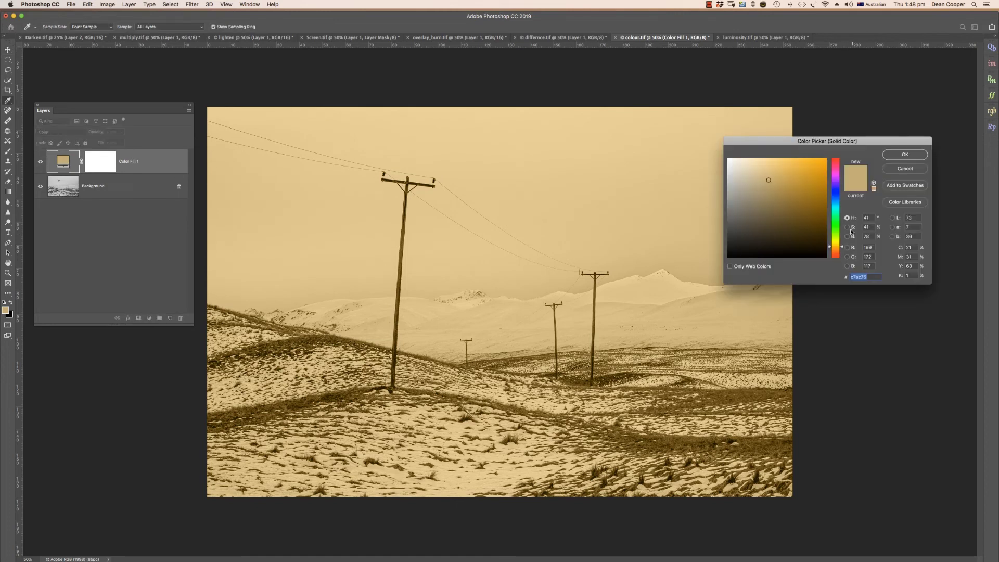
mouse_move(765, 181)
mouse_down()
mouse_move(771, 208)
mouse_move(791, 212)
mouse_move(814, 245)
mouse_up()
click(904, 155)
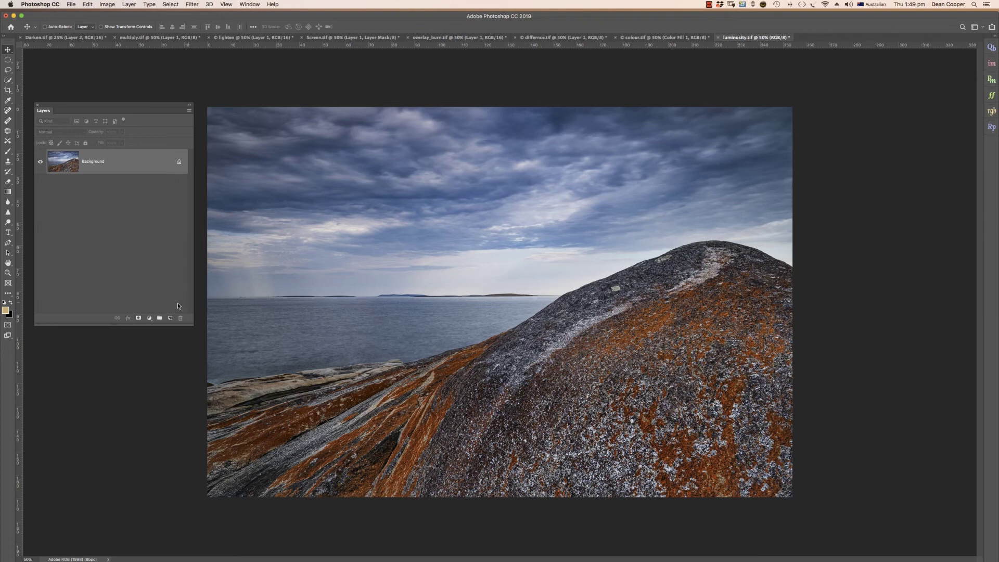
- Duplicate the luminosity.tif Background layer into Layer 1
key(super+j)
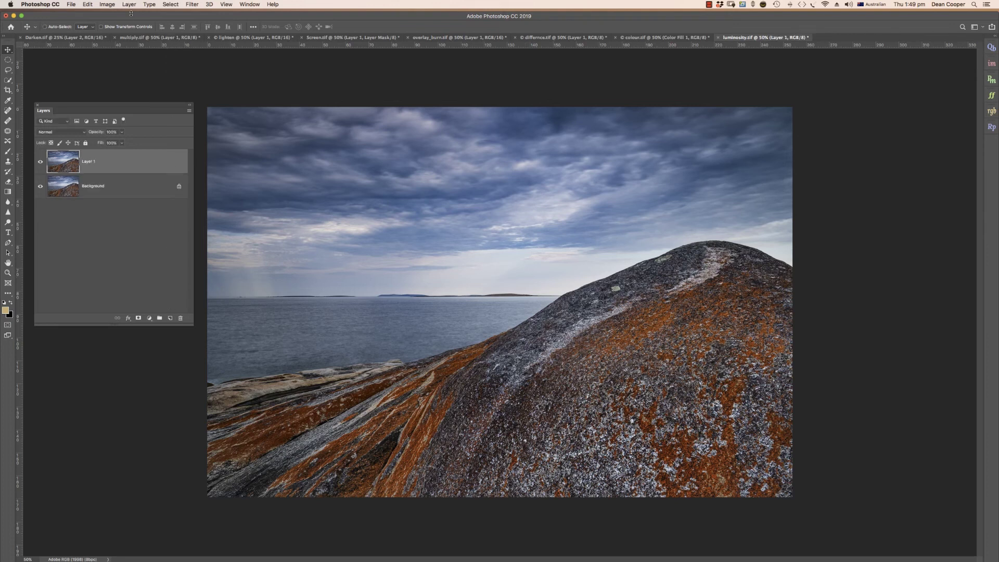
- Apply Brightness/Contrast to Layer 1 with Contrast set to 100
click(112, 7)
mouse_move(113, 26)
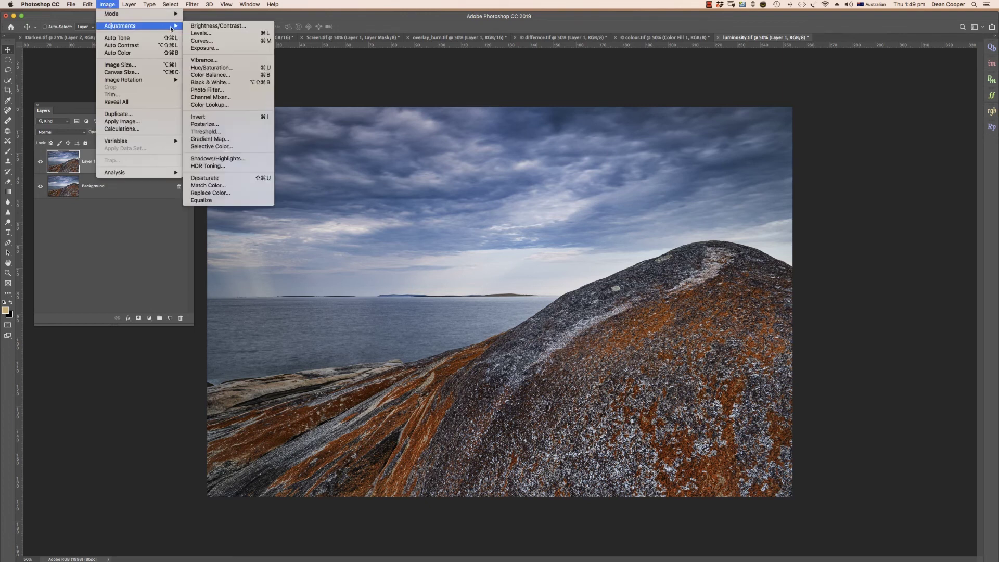
click(208, 27)
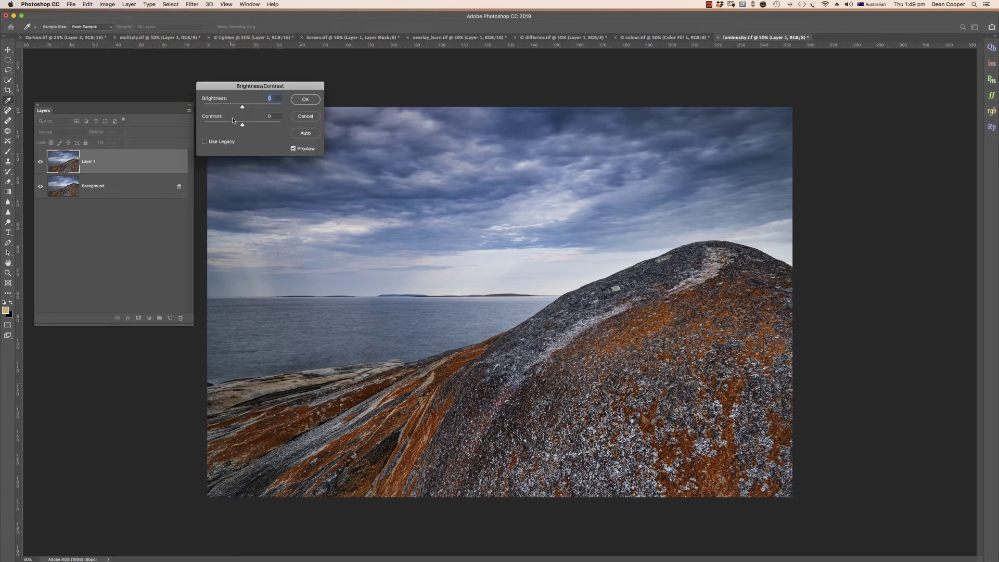
drag(242, 125, 284, 129)
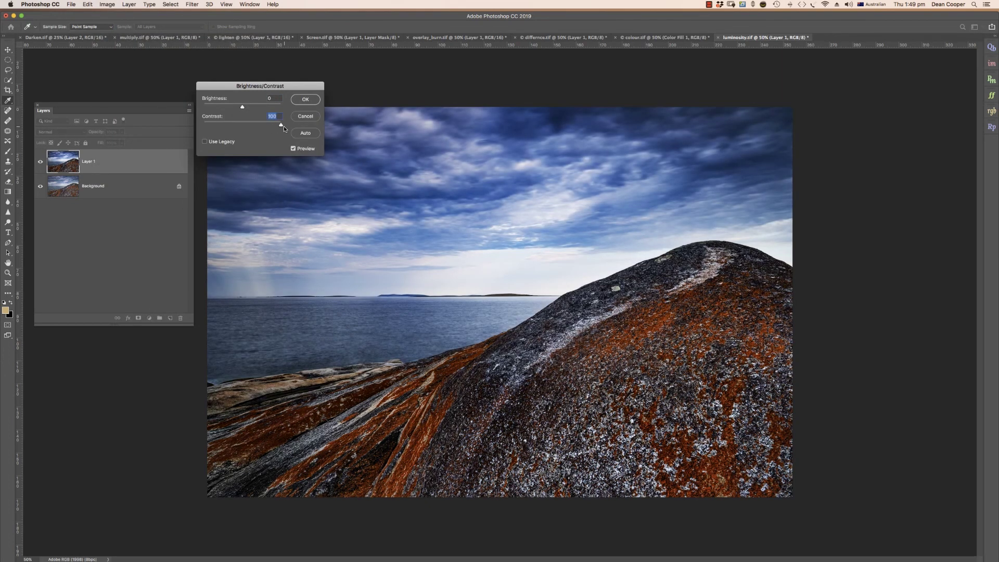
click(309, 99)
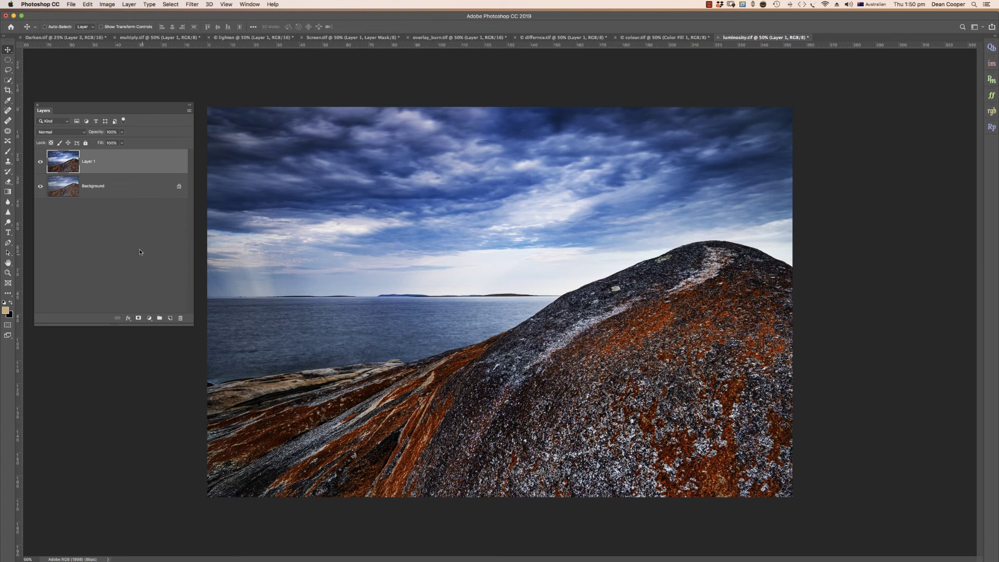
- Compare Layer 1 against the original, then set its blend mode to Luminosity
click(40, 164)
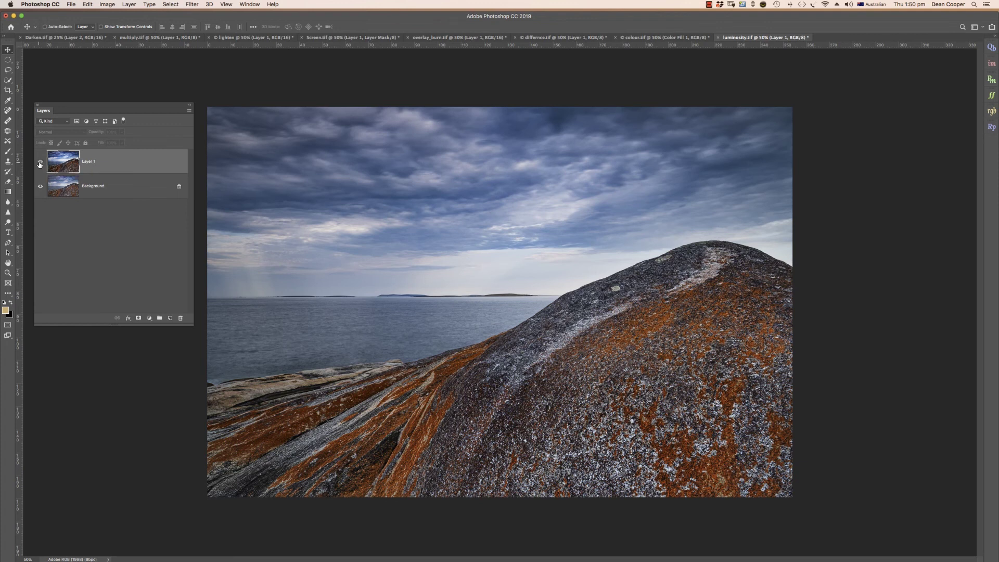
click(40, 164)
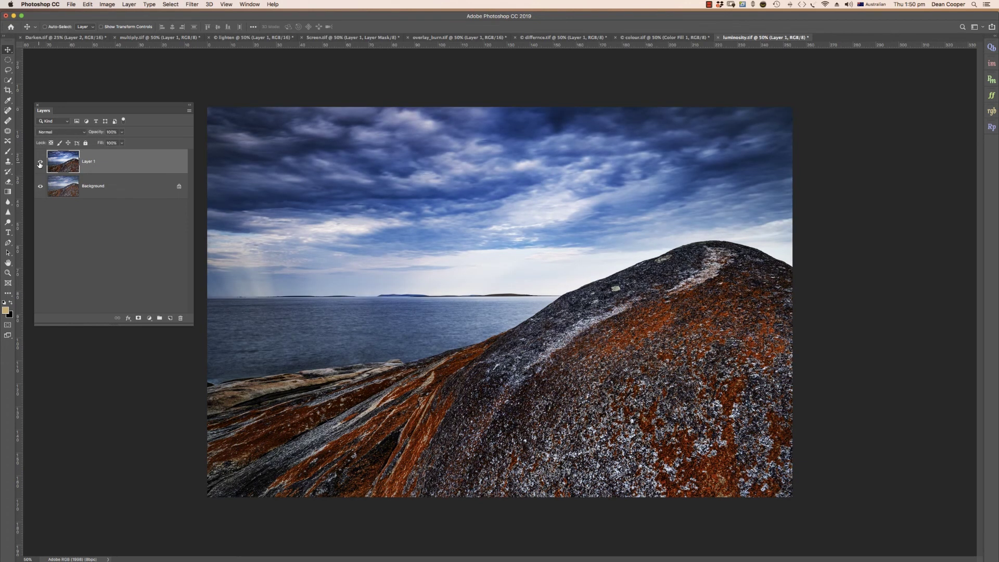
click(40, 163)
click(40, 164)
click(83, 133)
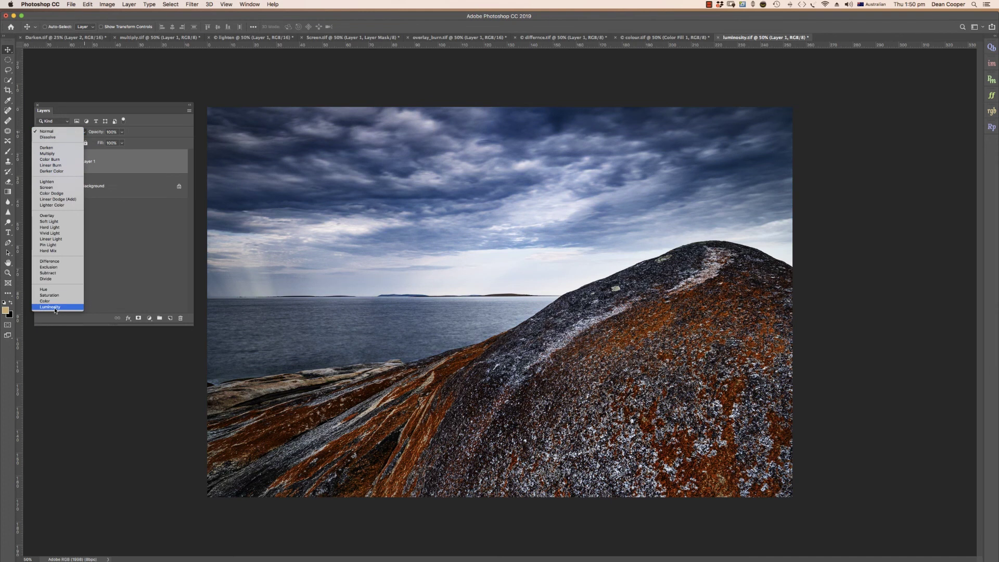
click(54, 308)
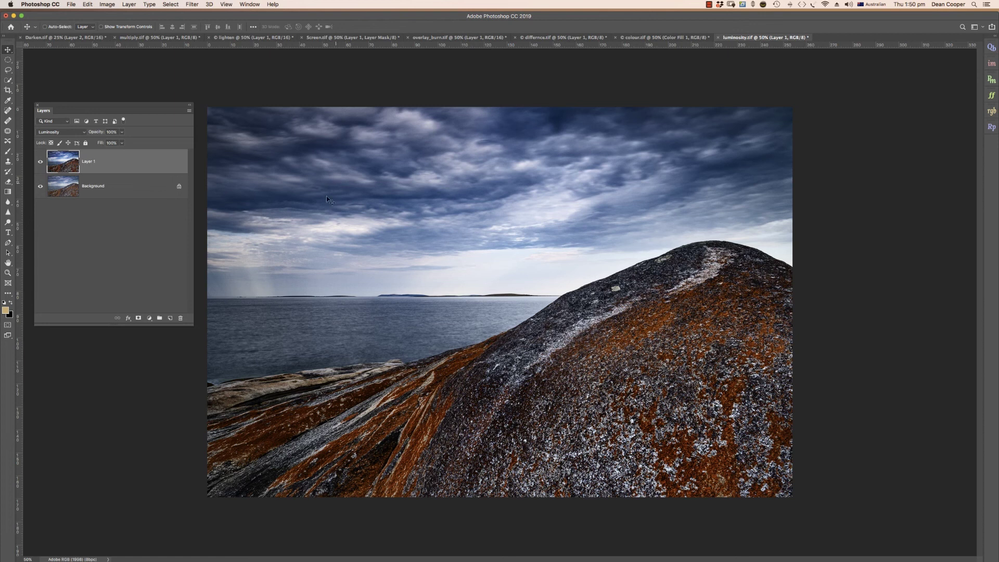
click(40, 163)
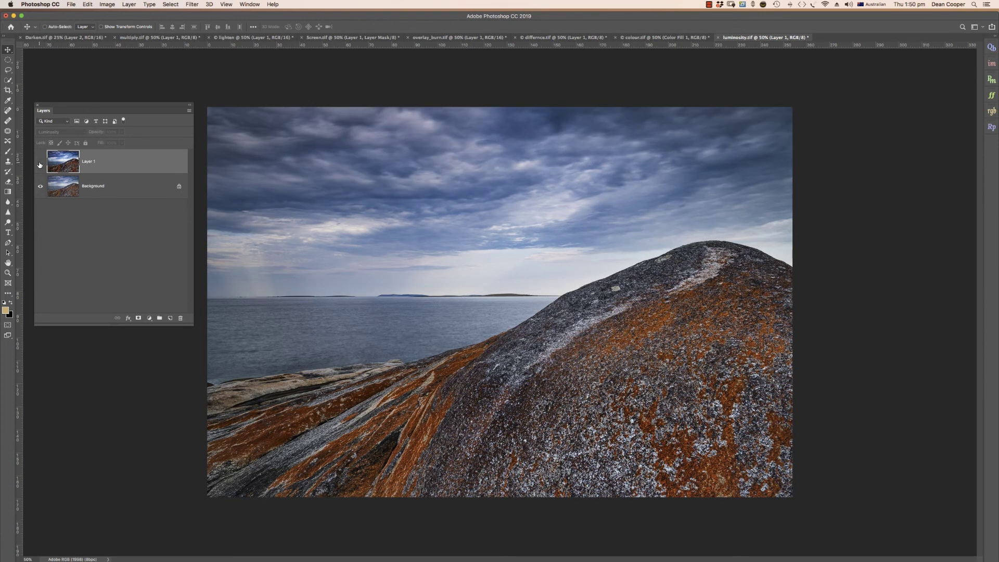
click(40, 163)
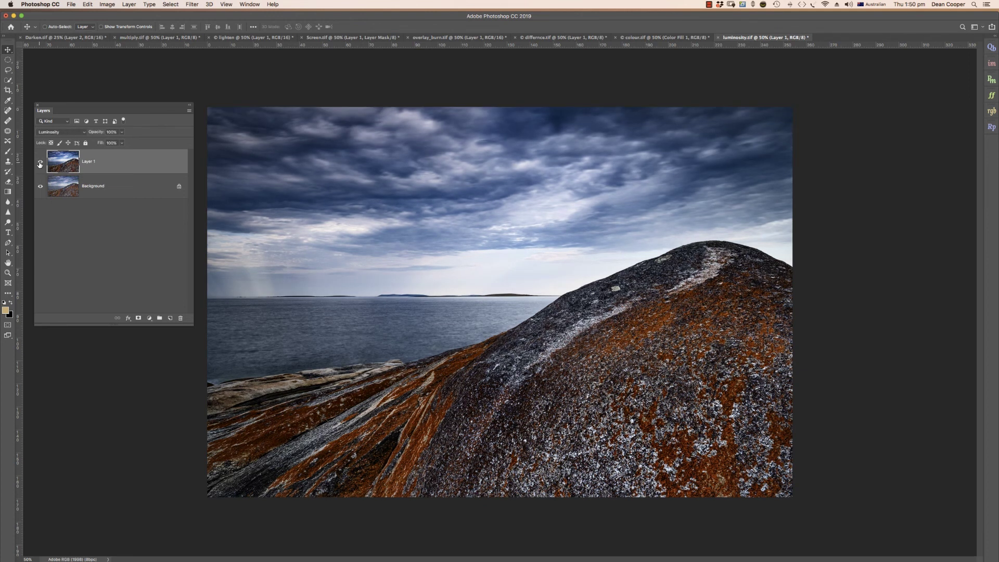
click(40, 164)
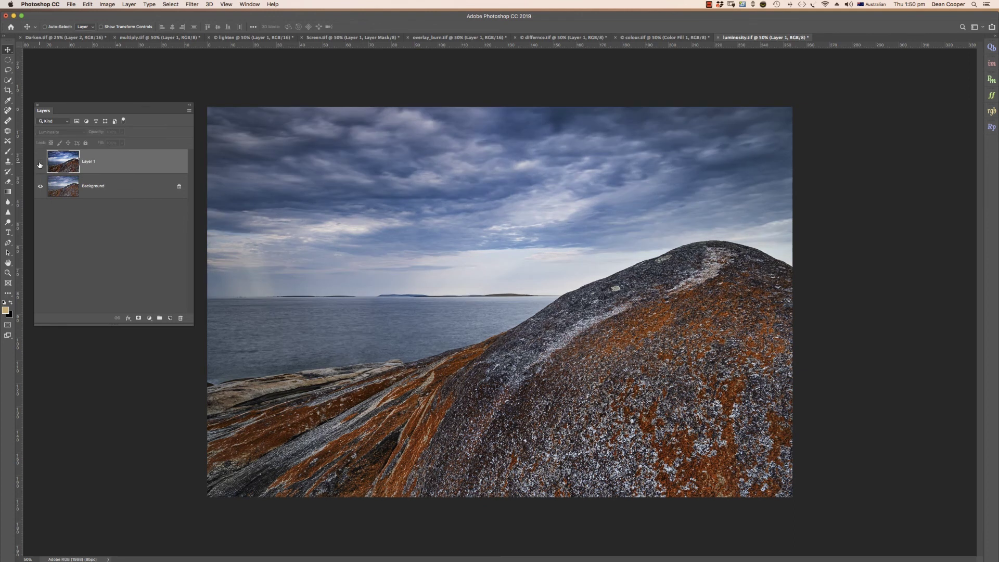
click(40, 164)
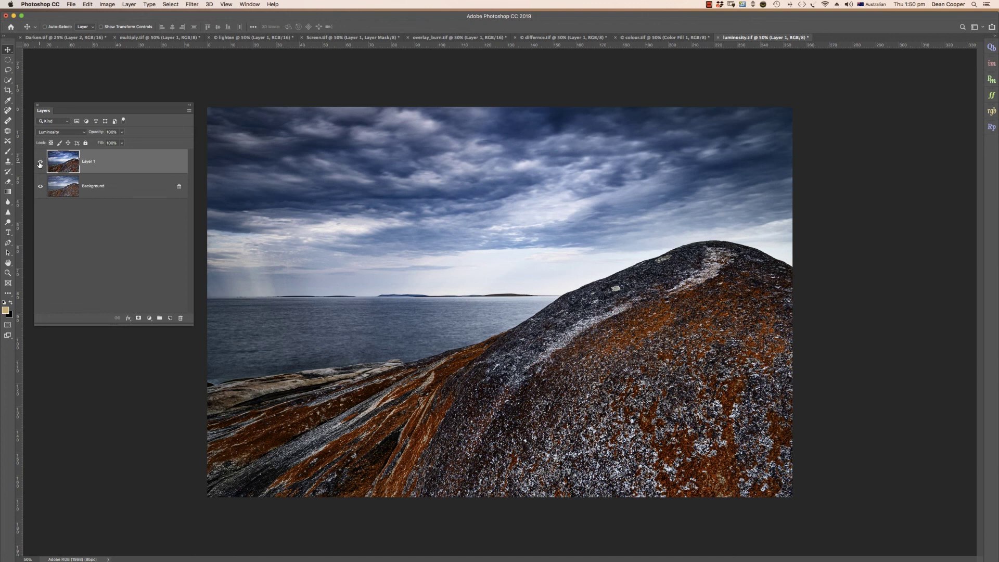